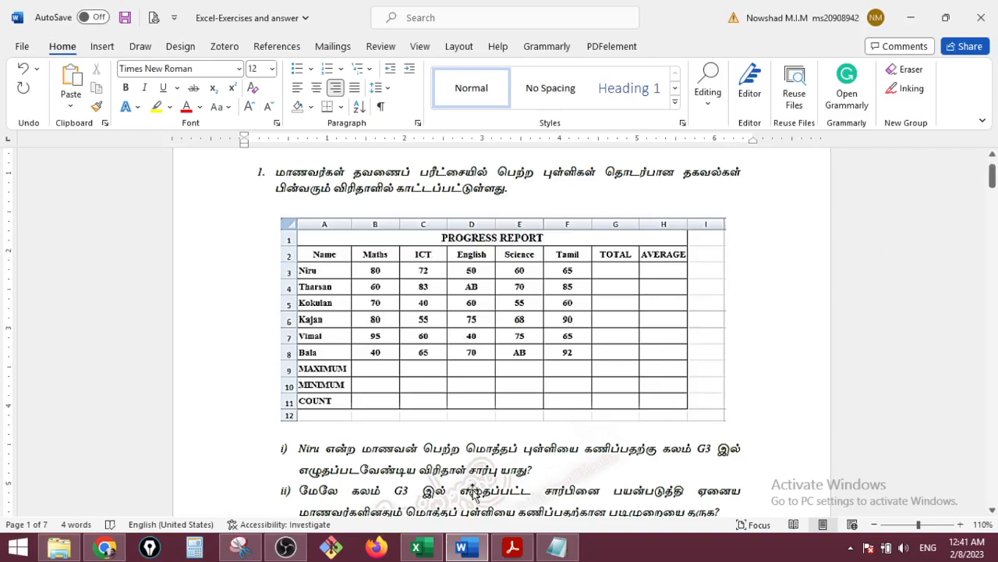
Switch to the Excel workbook Excel-question-Discussion-002 and clear the TOTAL values in G3:G8
left_click(425, 544)
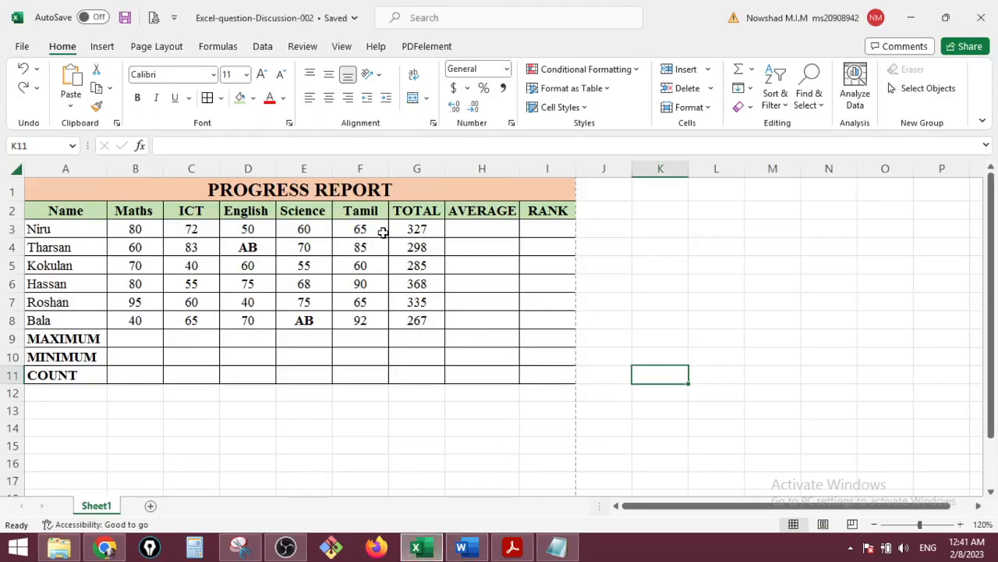
left_click(414, 318)
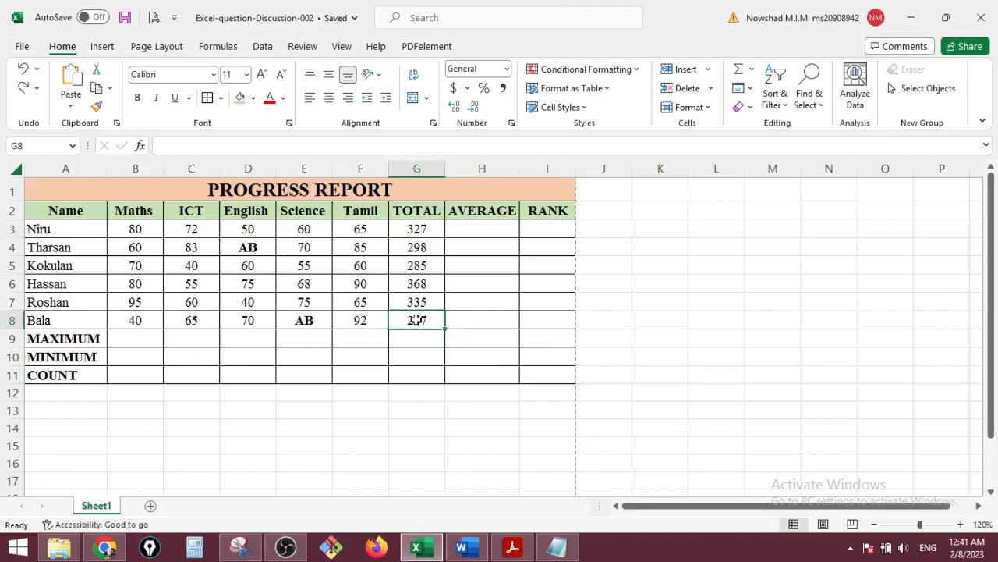
right_click(414, 318)
left_click(408, 234)
left_click_drag(408, 234, 402, 331)
key("Delete")
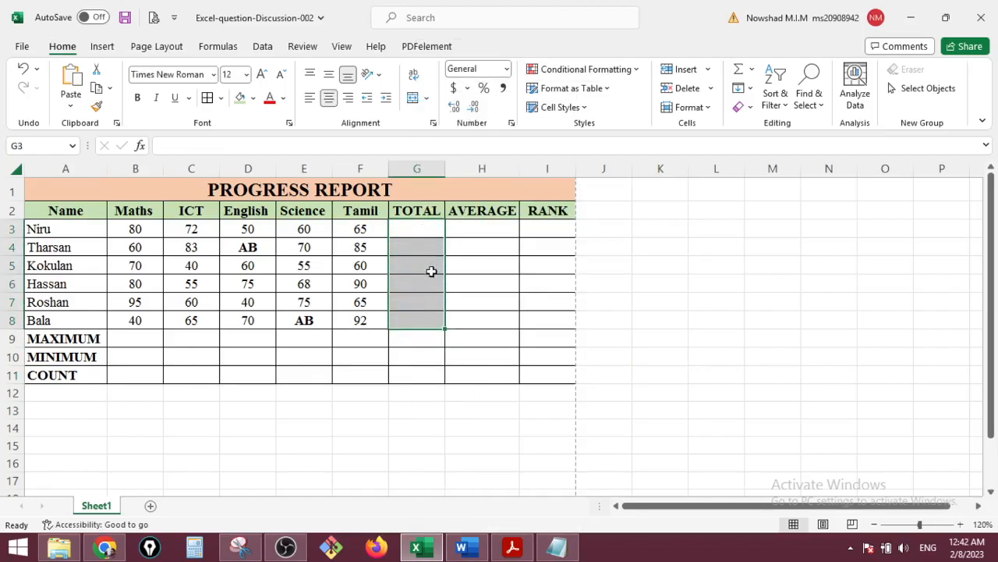
left_click(475, 222)
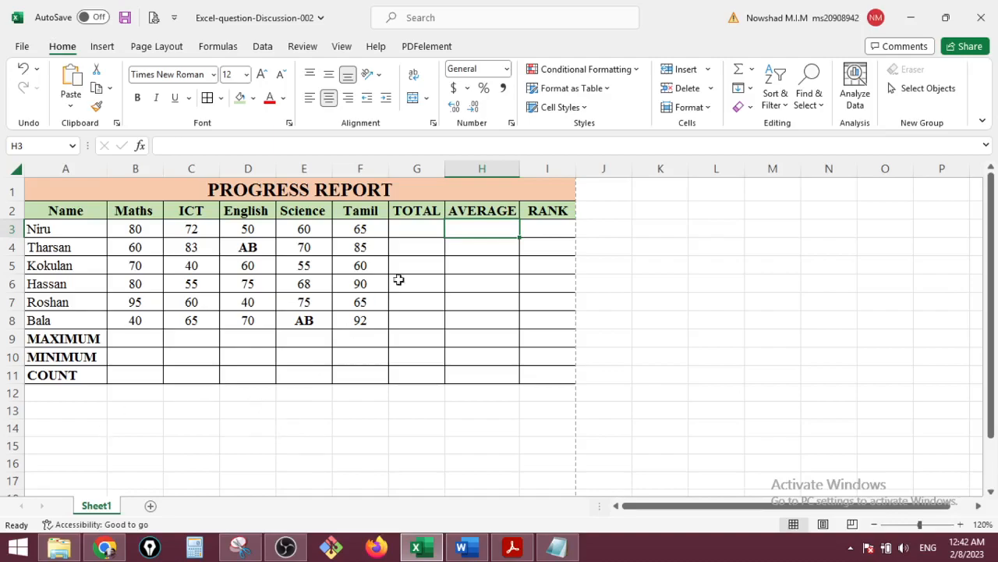
Enter the formula =SUM(B3:E3) in cell G3 of the TOTAL column
left_click(408, 224)
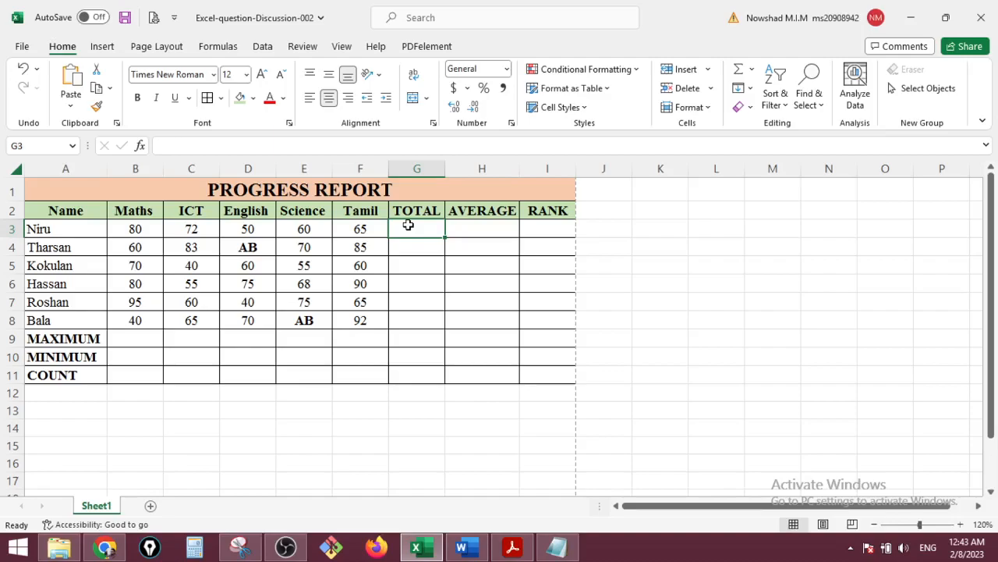
type("=")
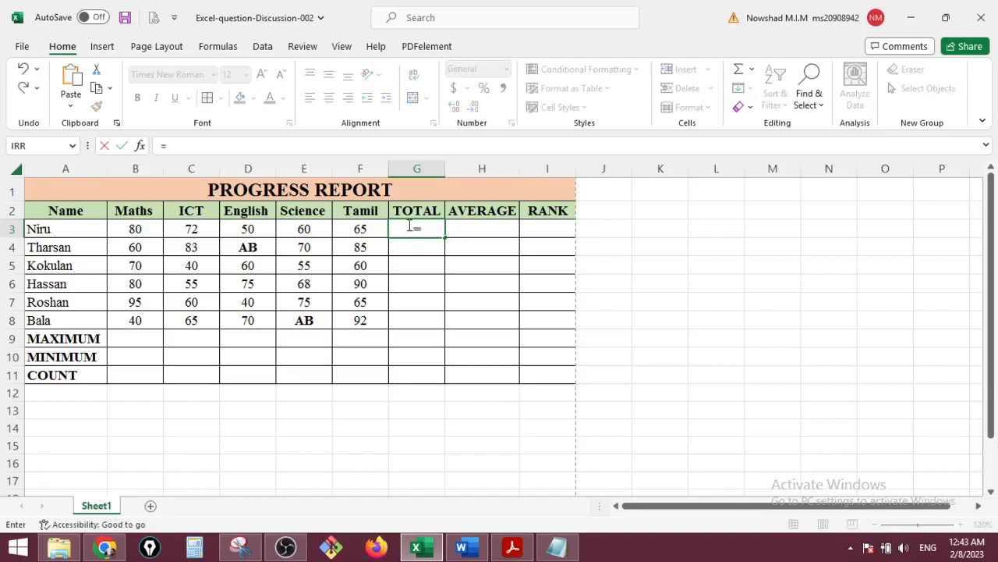
type("sum")
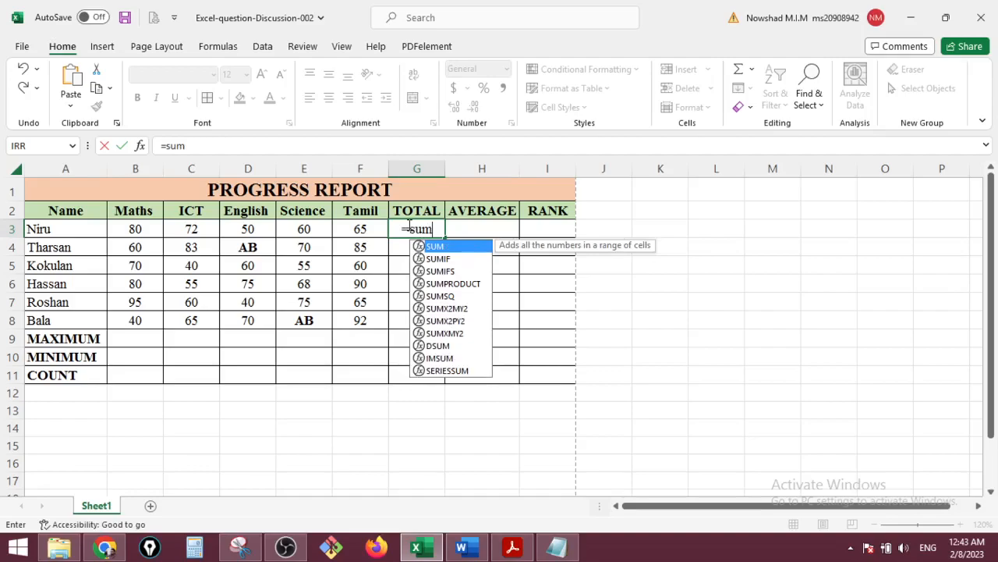
type("(")
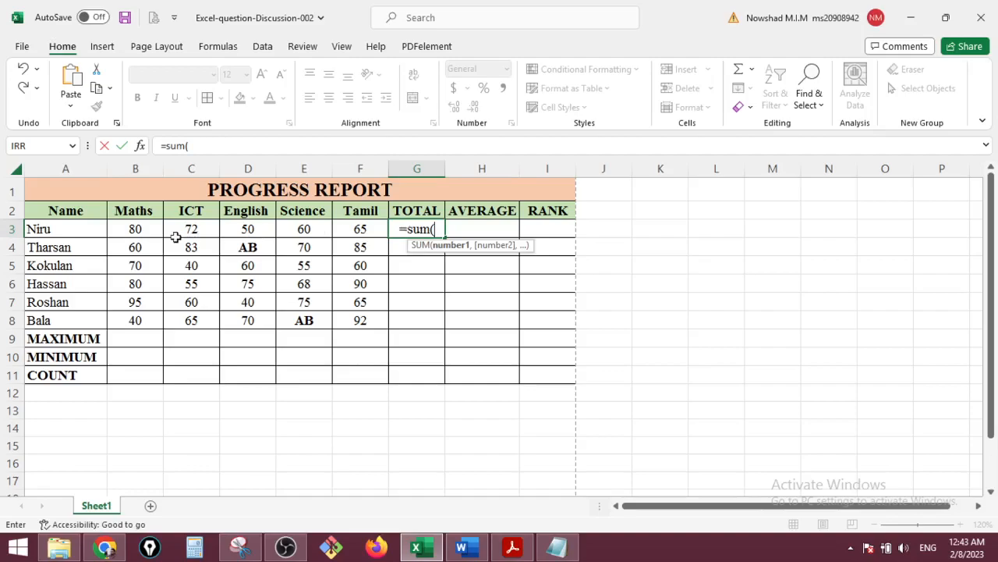
left_click(137, 229)
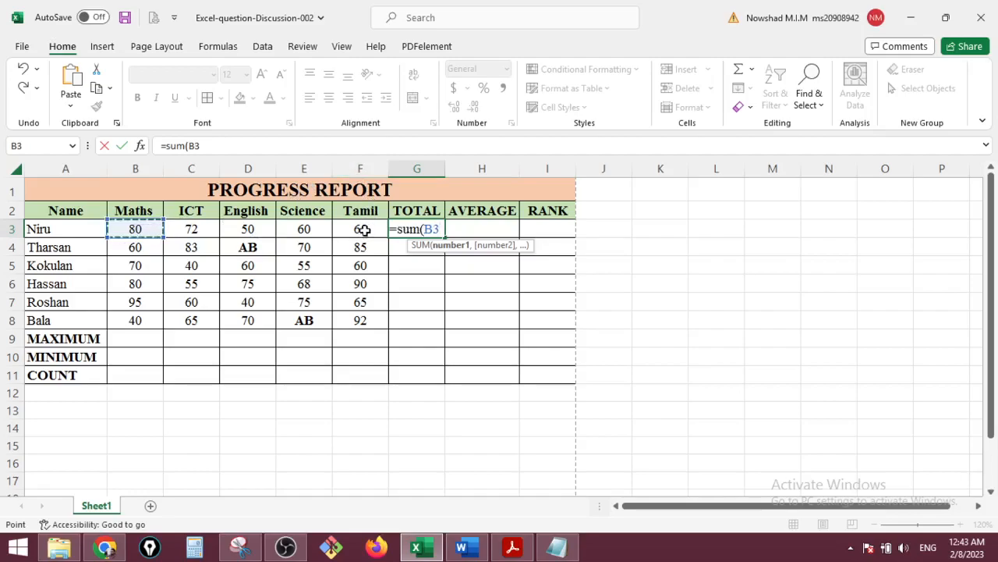
type(":")
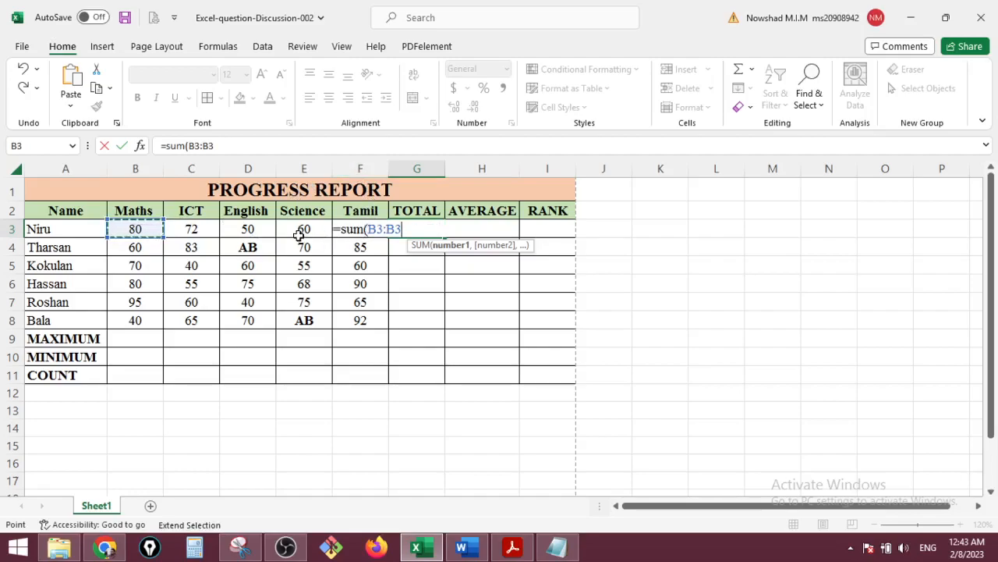
left_click(346, 229)
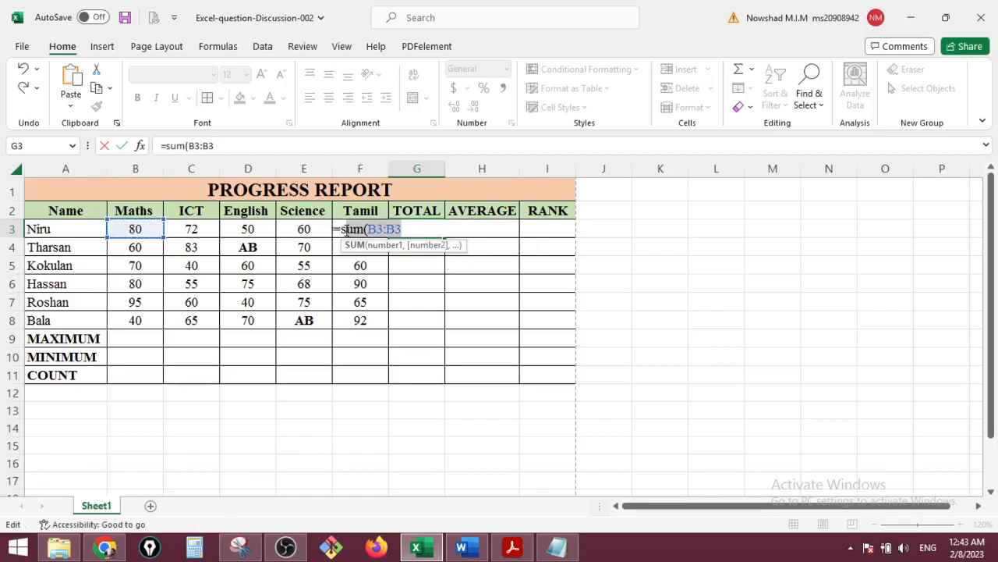
left_click(404, 228)
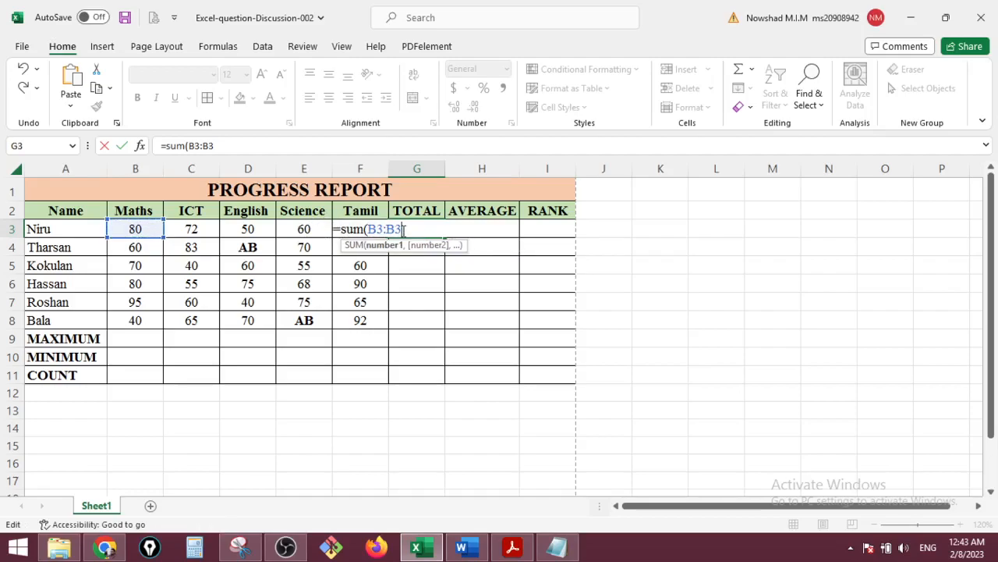
key("BackSpace")
key("BackSpace")
left_click(319, 228)
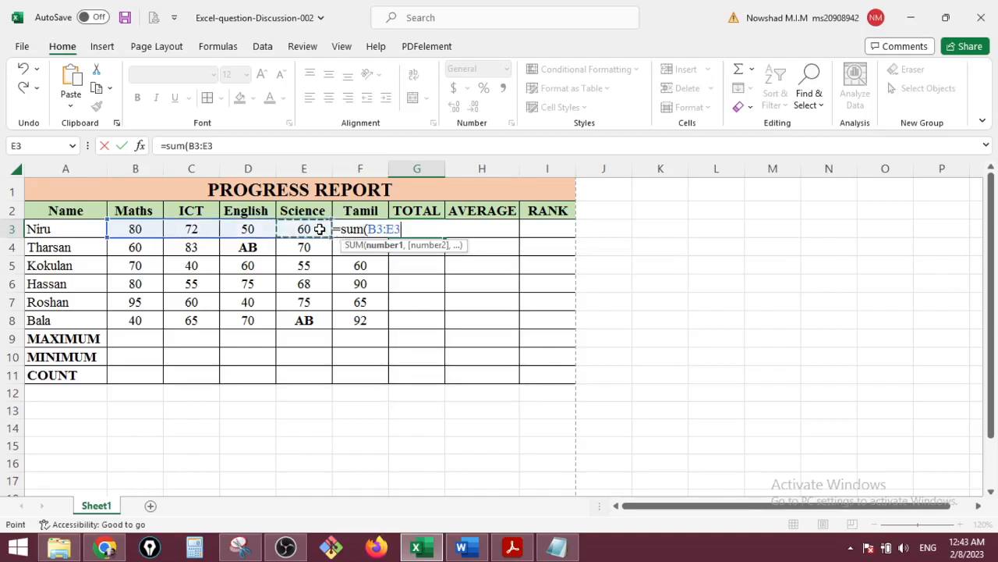
key("Tab")
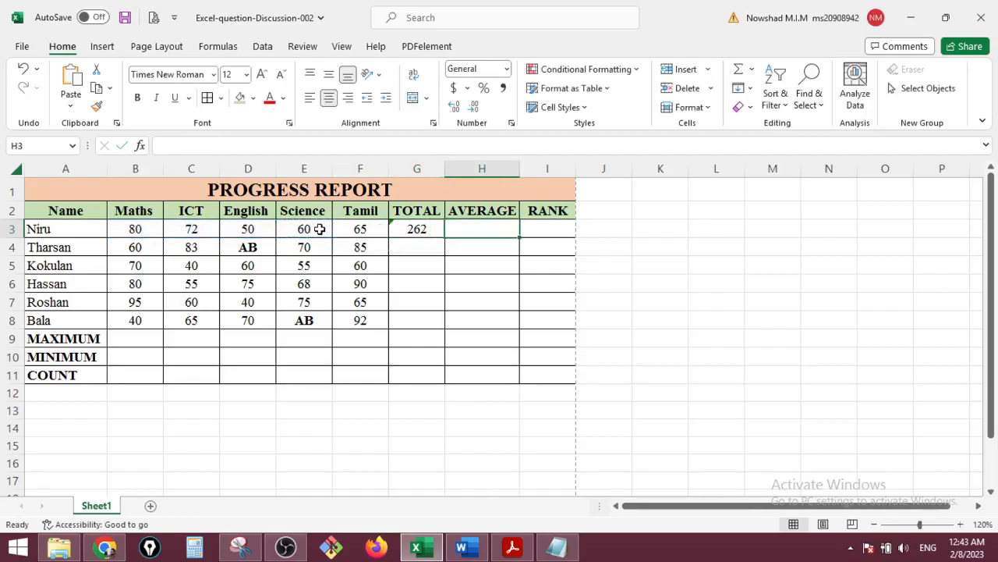
Correct the formula in G3 to =SUM(B3:F3) and fill it down through G8
left_click(412, 227)
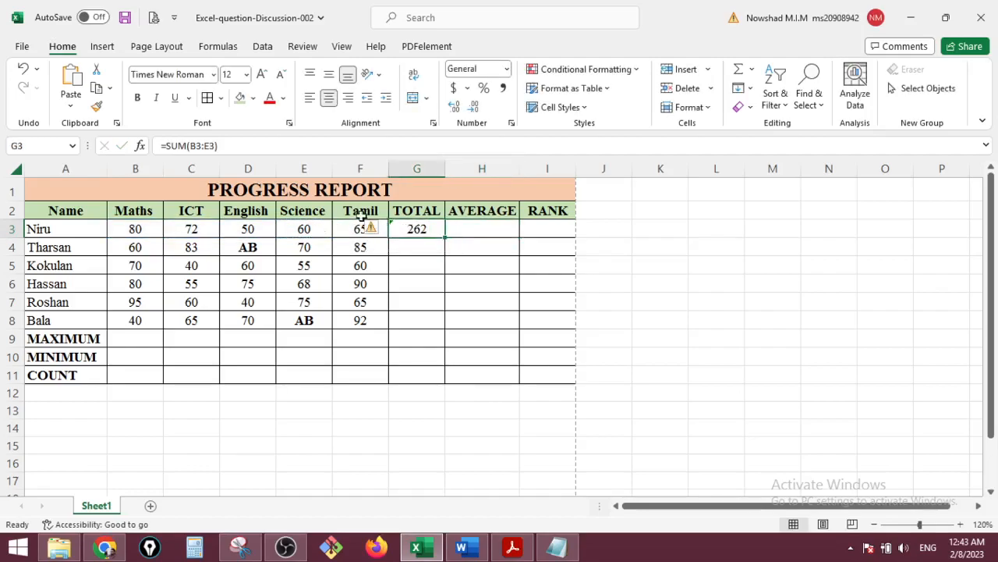
left_click(209, 147)
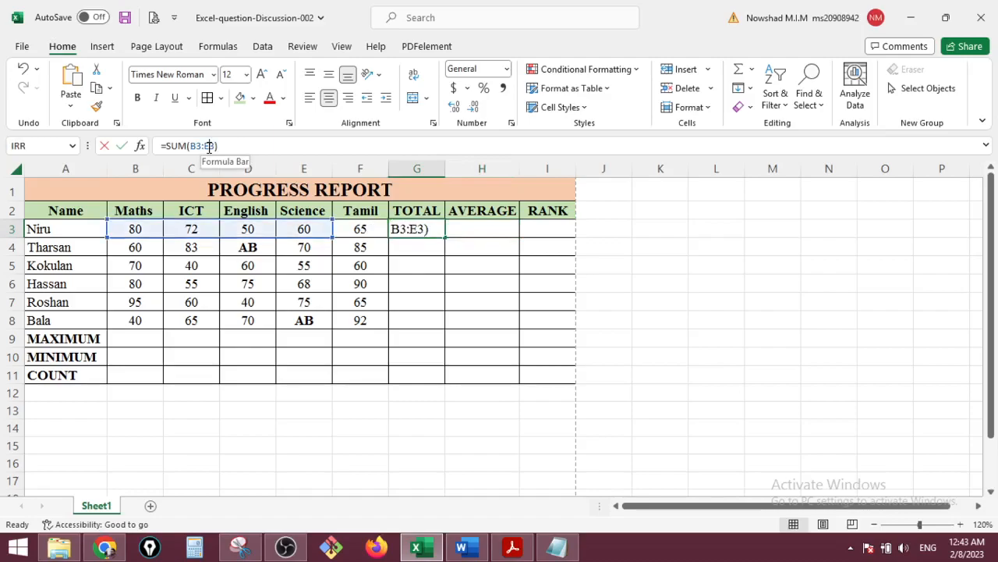
key("BackSpace")
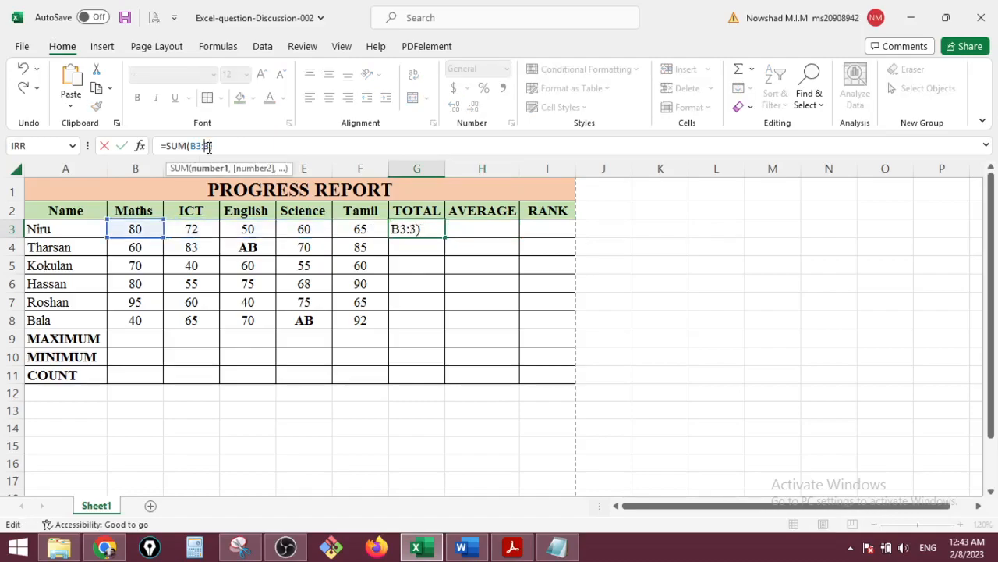
type("f")
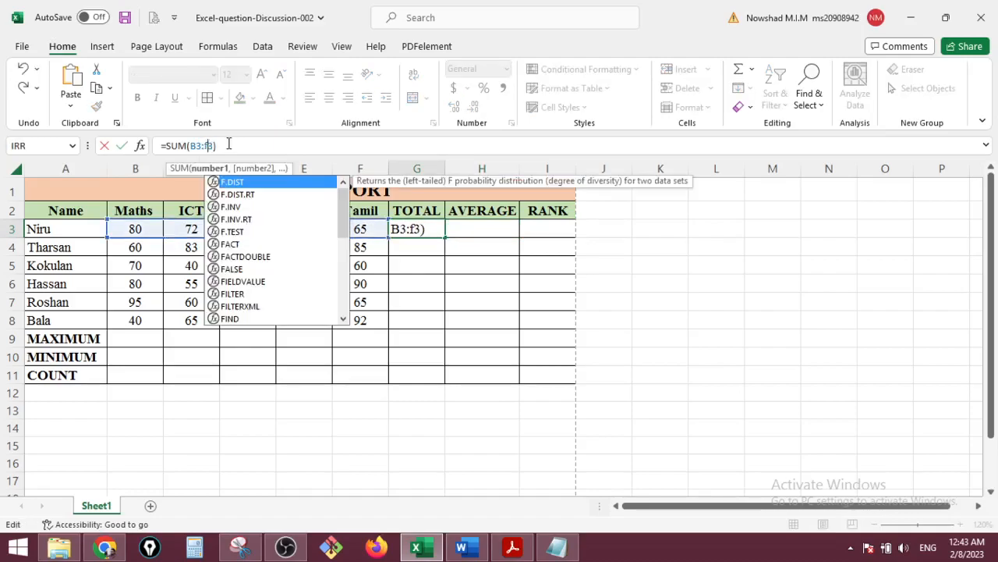
key("Return")
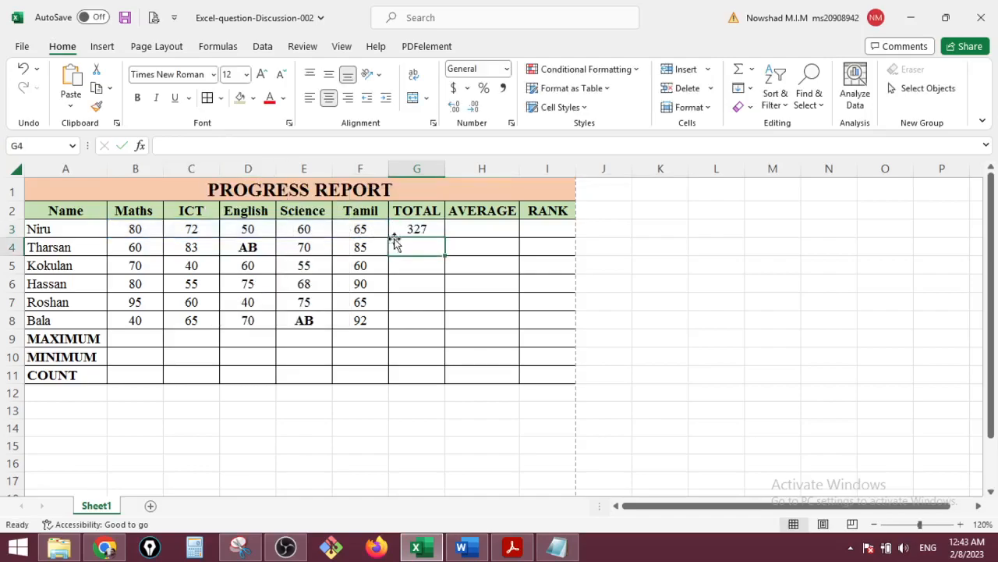
left_click(414, 228)
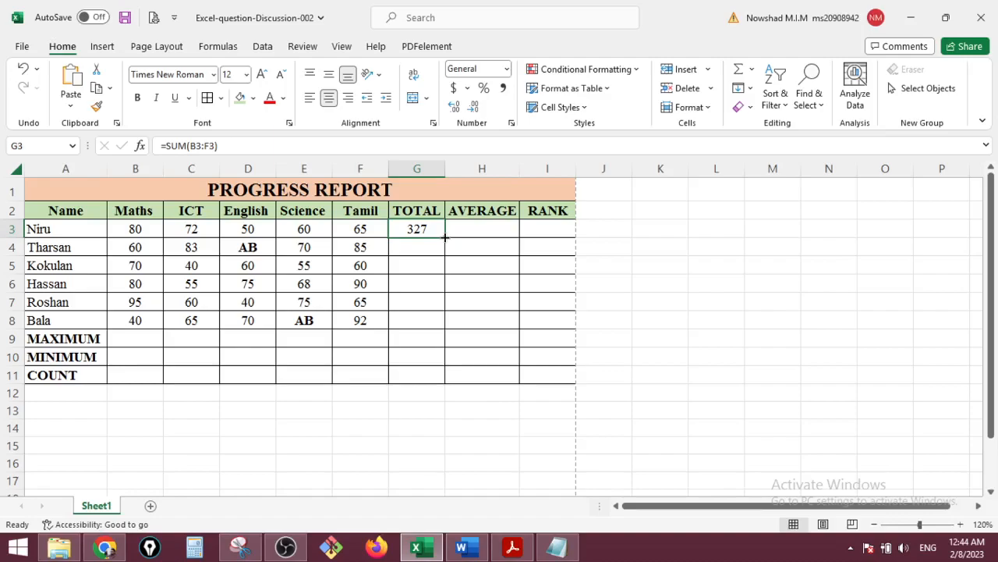
left_click_drag(445, 237, 439, 324)
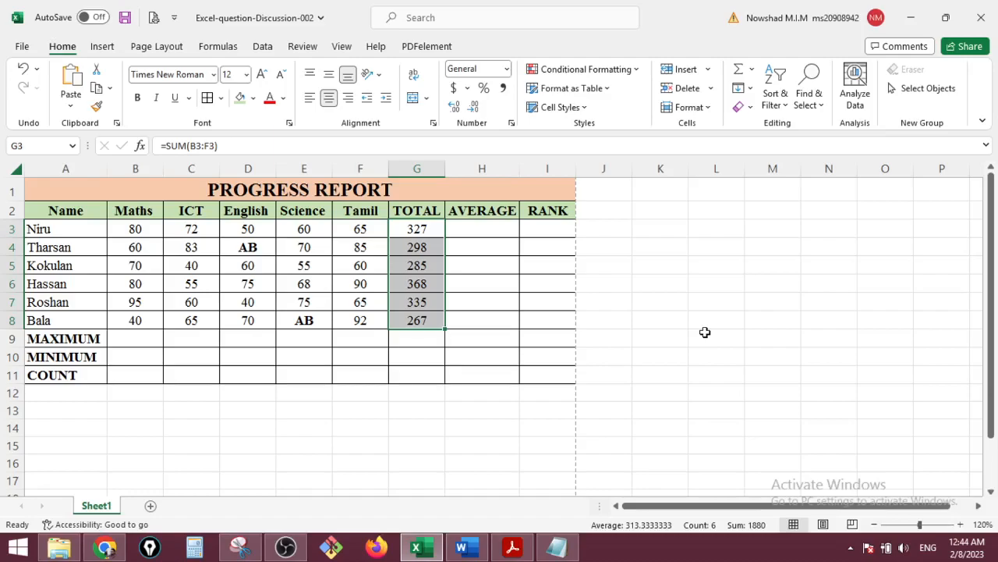
Check the exercise questions in Word, then in the Snipping Tool capture circle G3 and underline G8 with the red pen
left_click(474, 552)
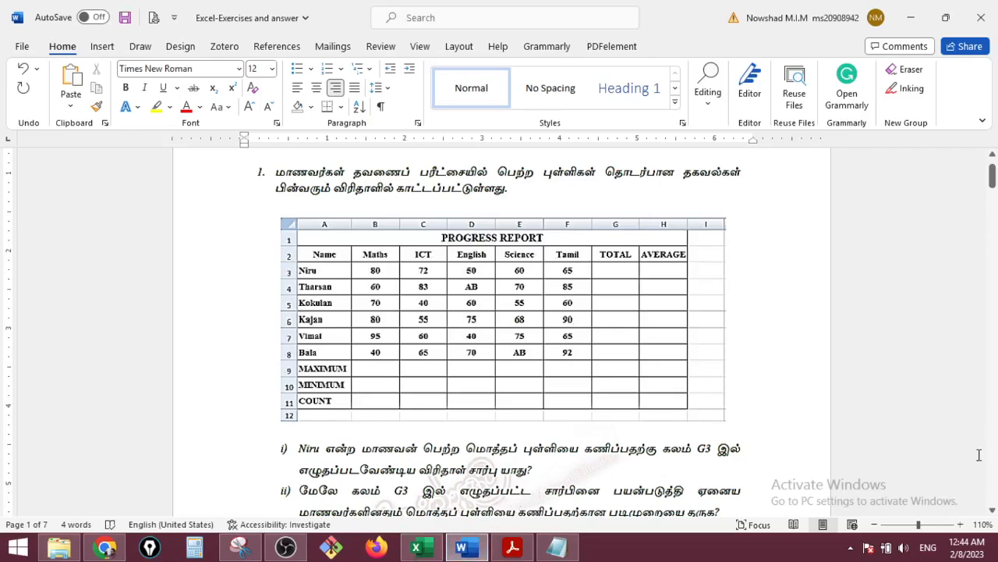
left_click_drag(992, 513, 992, 513)
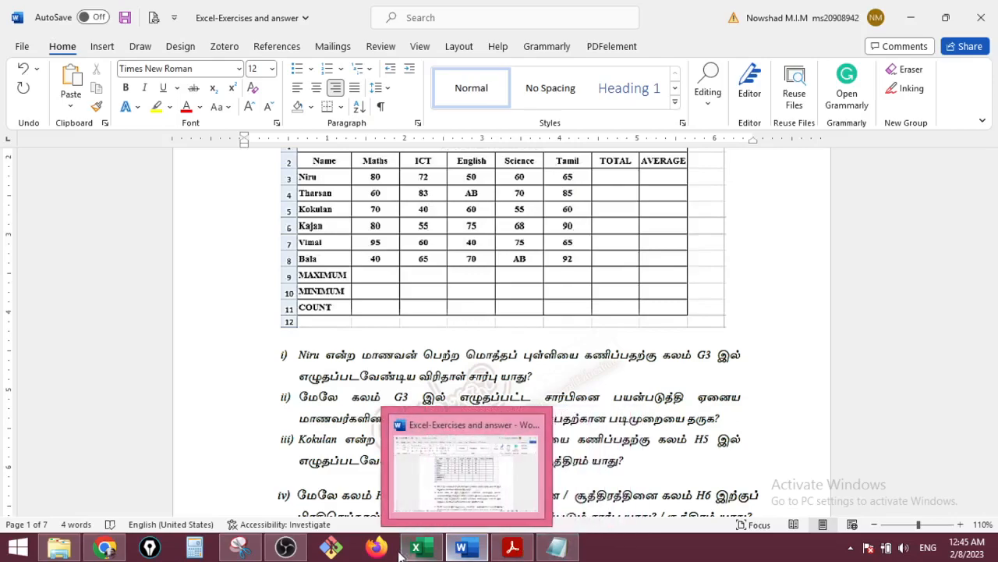
left_click(242, 549)
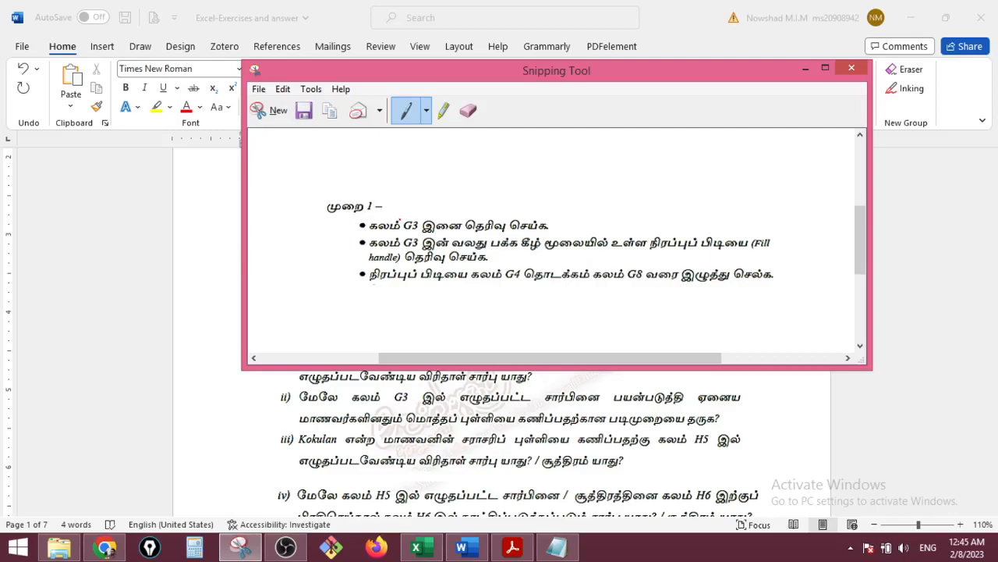
mouse_move(399, 220)
left_mouse_down()
mouse_move(421, 206)
mouse_move(428, 221)
mouse_move(415, 240)
mouse_move(397, 222)
left_mouse_up()
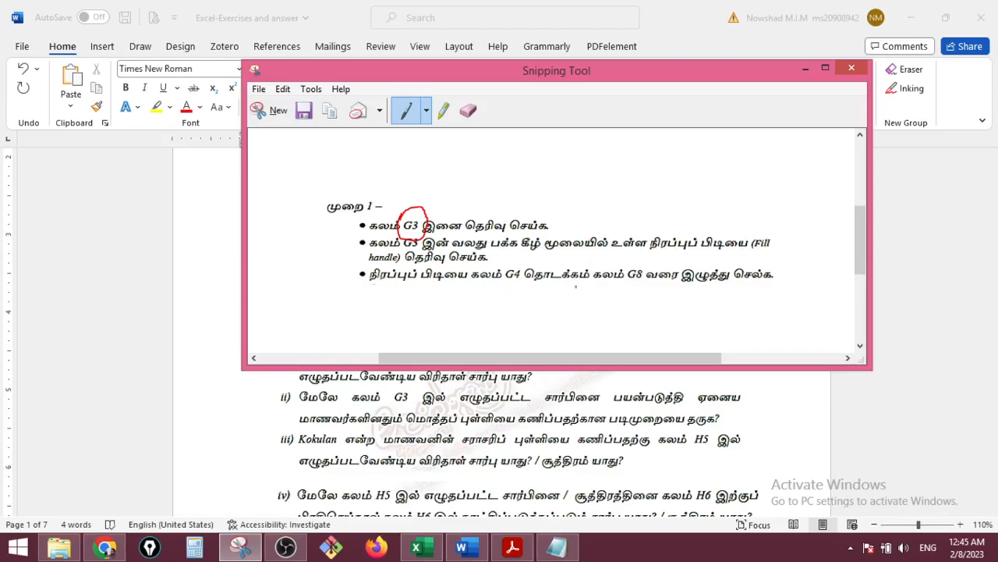
left_click_drag(625, 285, 667, 284)
Switch to the Excel workbook, enter =AVERAGE(B3:F3) in cell H3 of the AVERAGE column and fill it down through H8
left_click(418, 549)
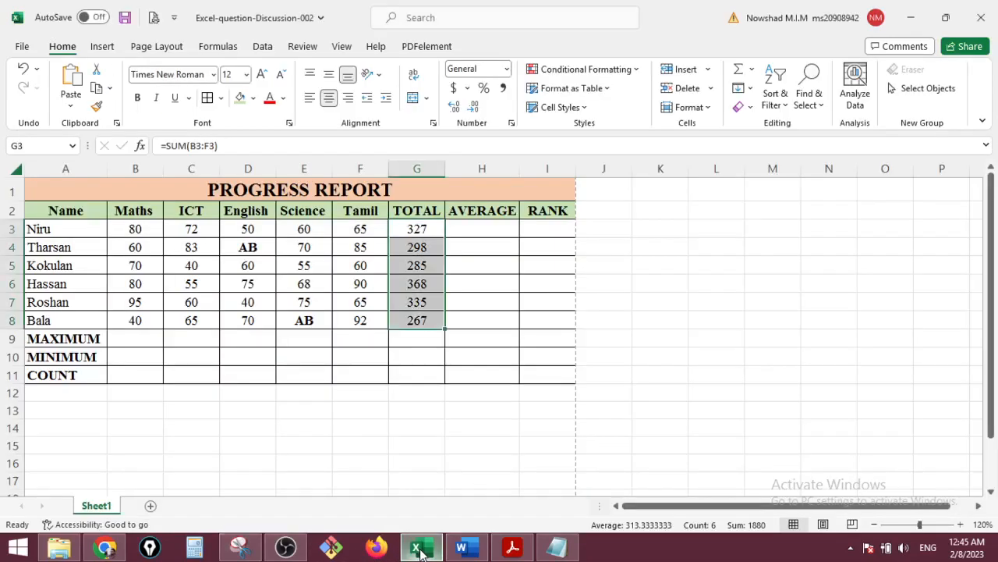
left_click(483, 231)
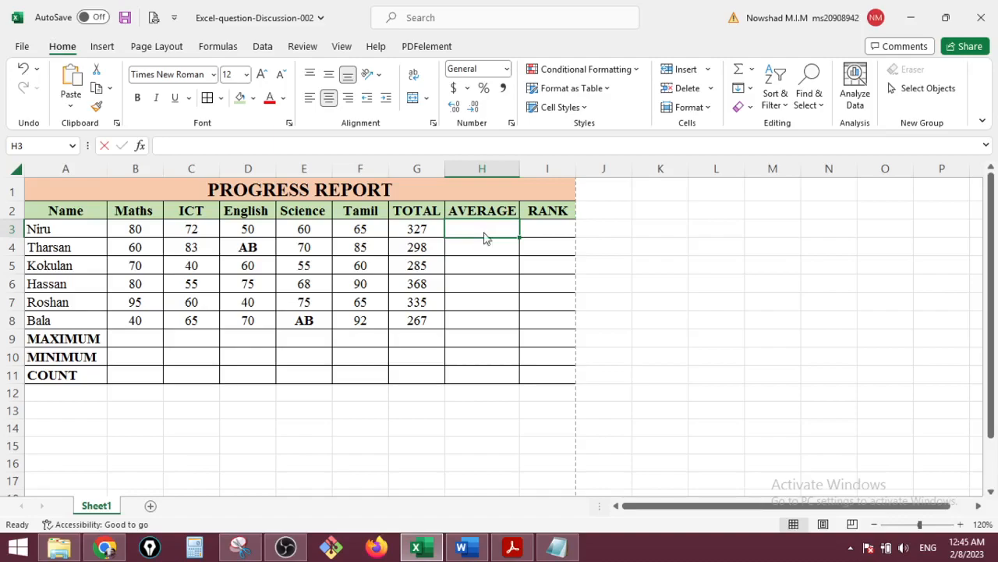
type("=")
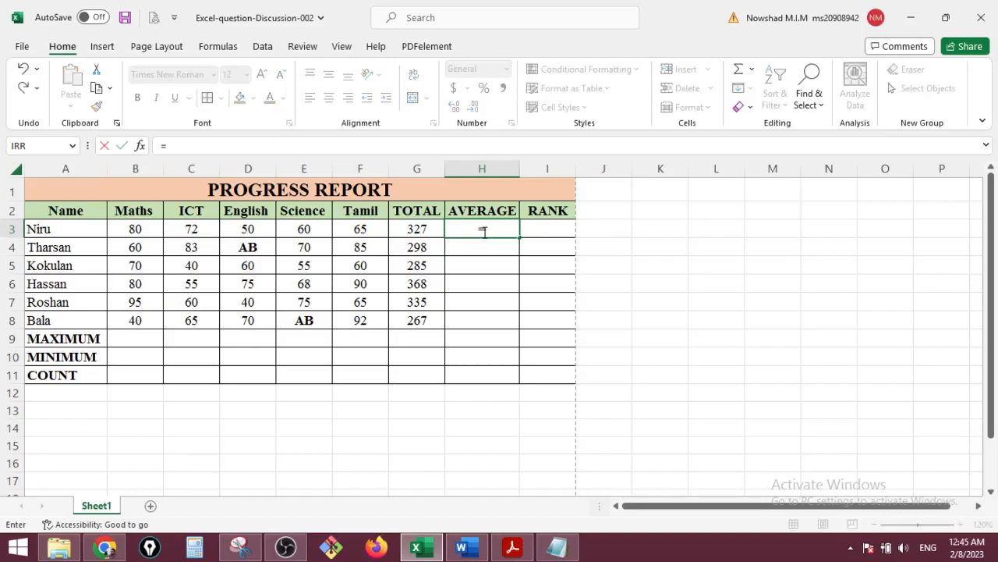
type("aver")
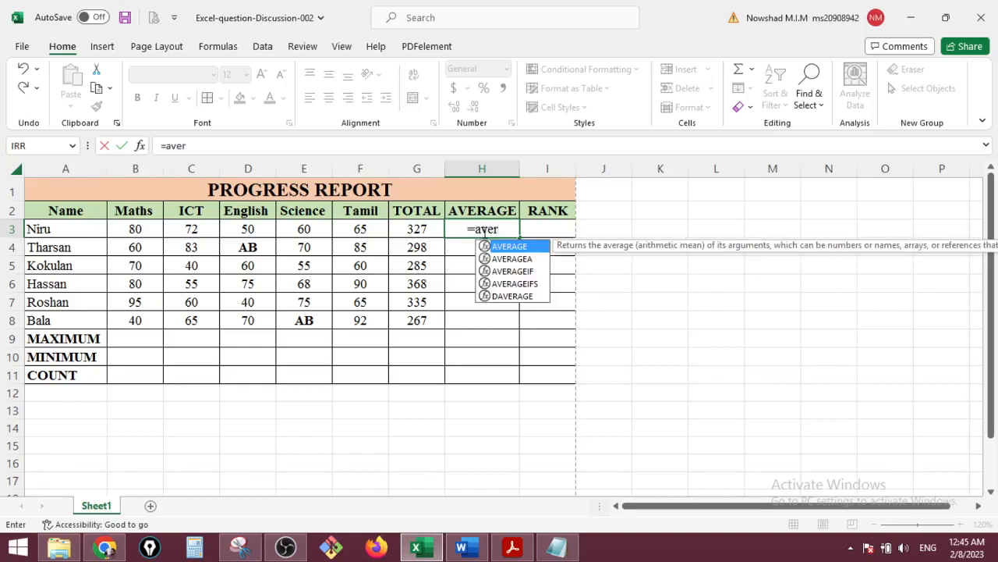
key("Tab")
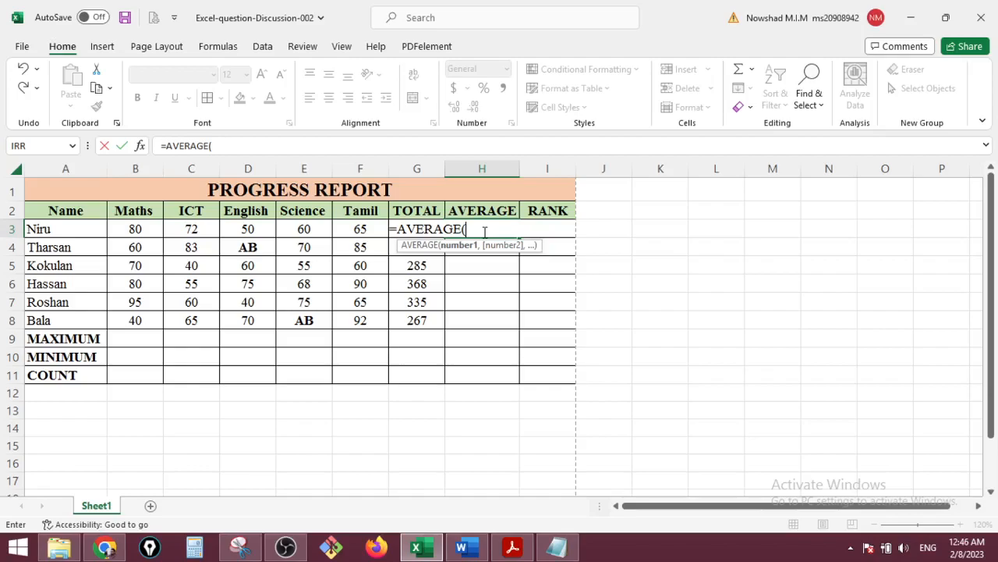
type("b")
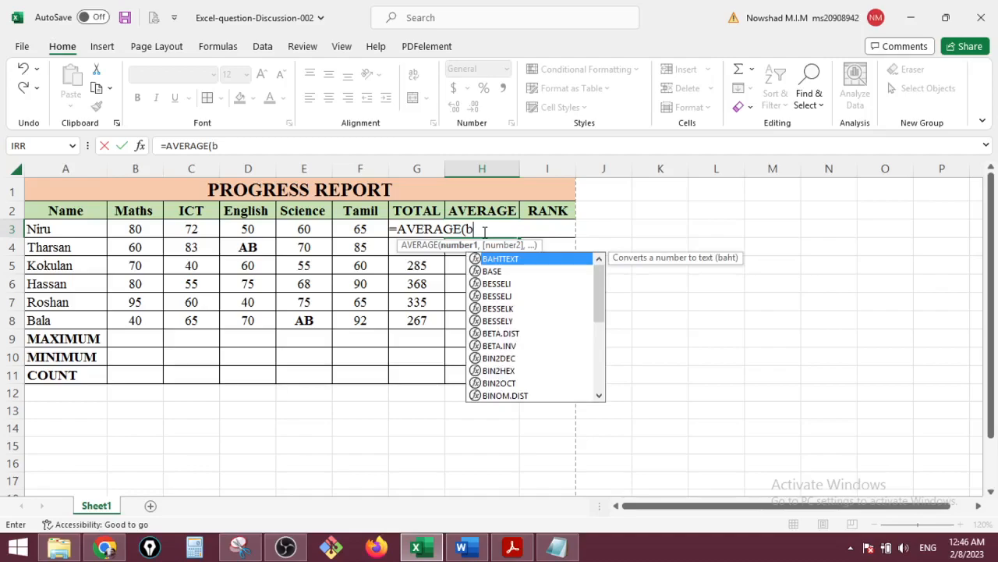
type("3")
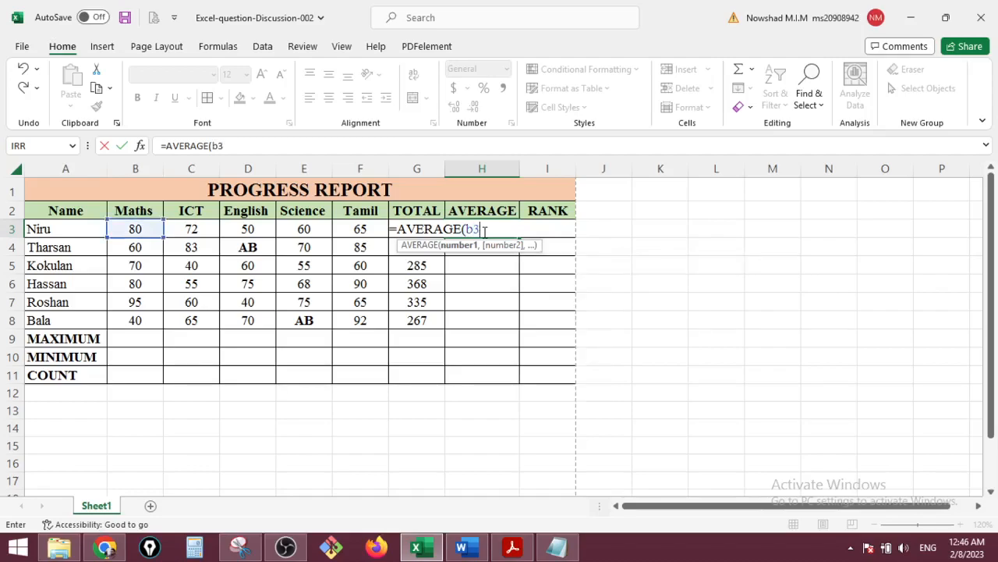
type(":")
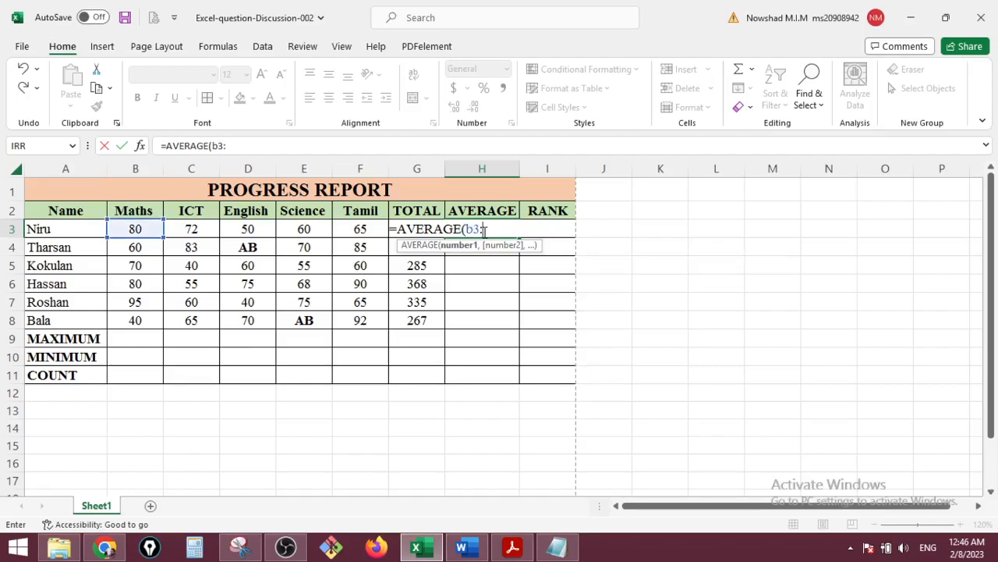
type("f3")
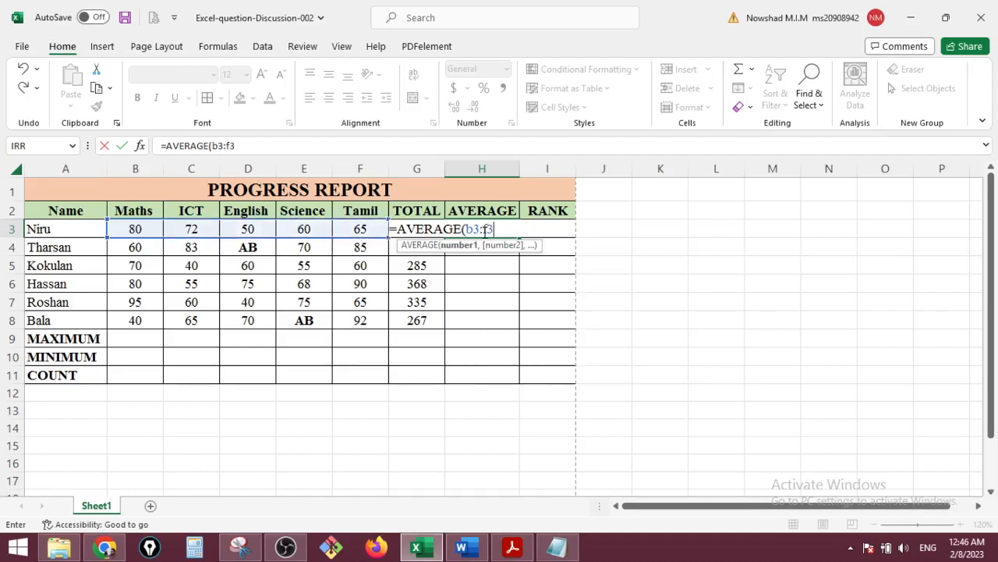
type(")")
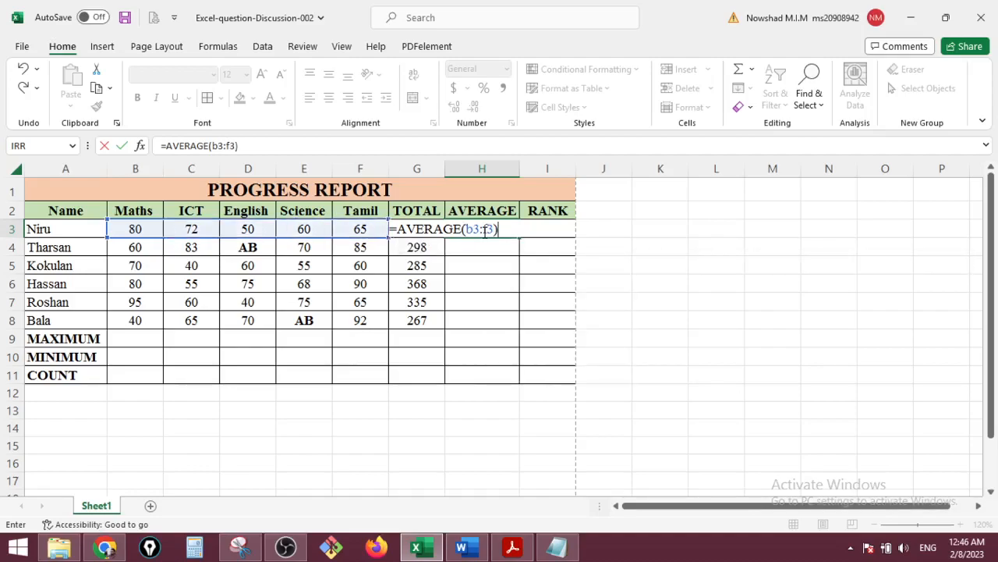
key("Up")
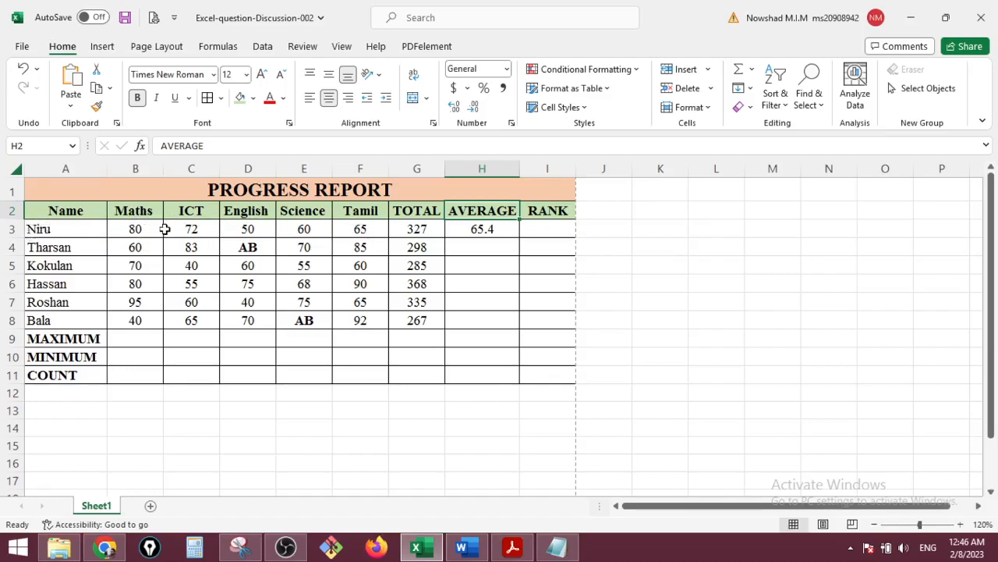
left_click(488, 228)
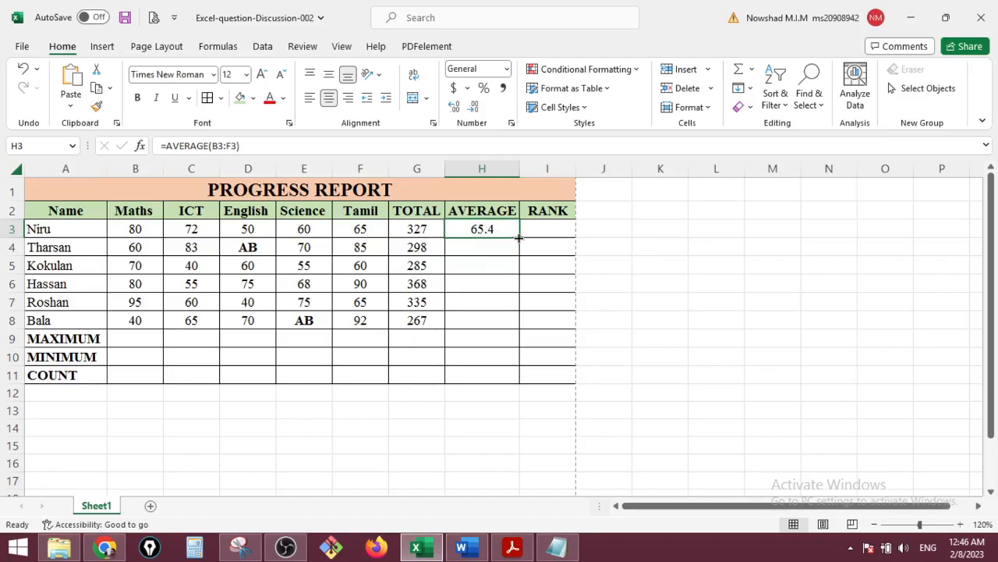
left_click_drag(519, 237, 515, 329)
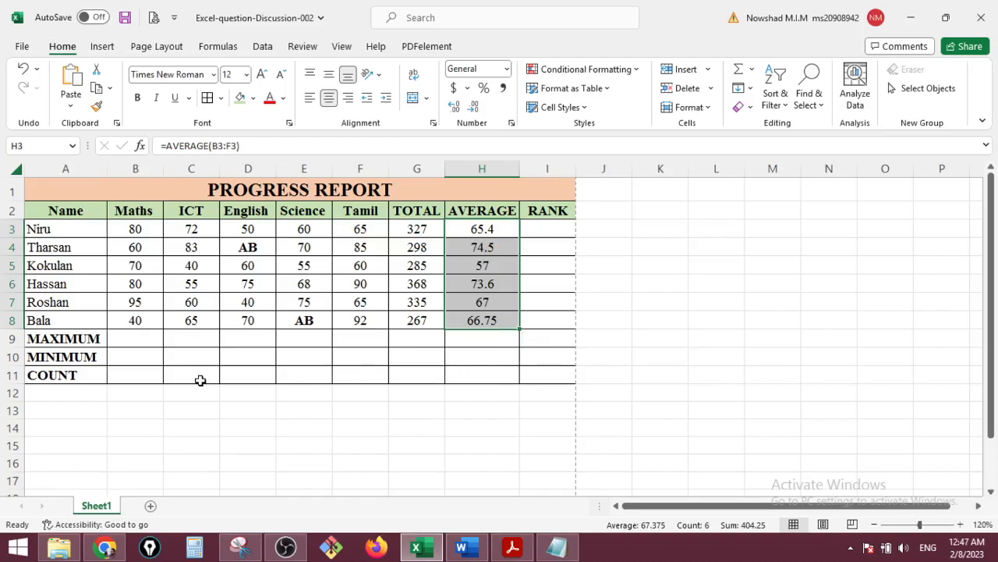
Enter =MAX(B3:B8) in cell B9 of the MAXIMUM row and fill it across through F9
left_click(135, 343)
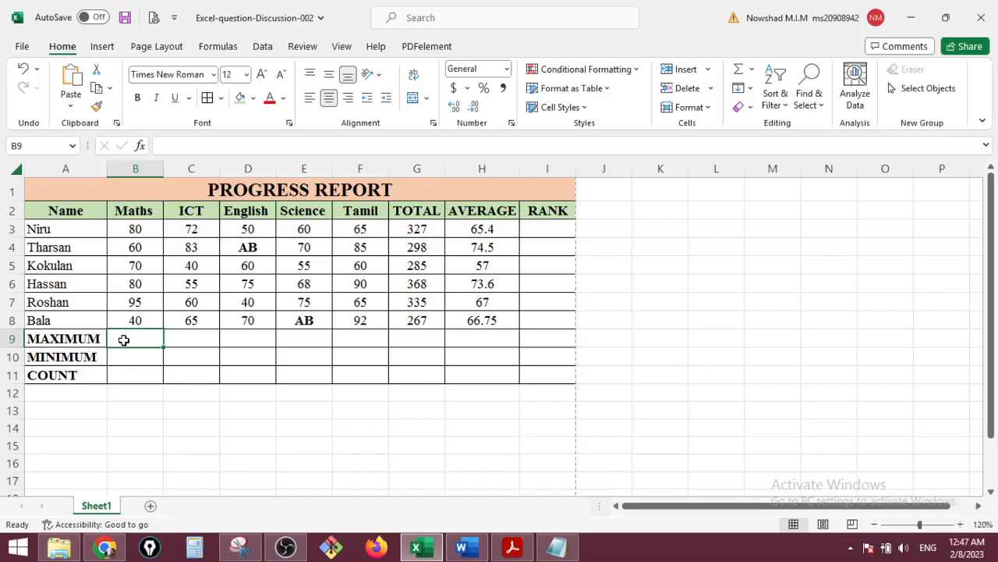
type("=")
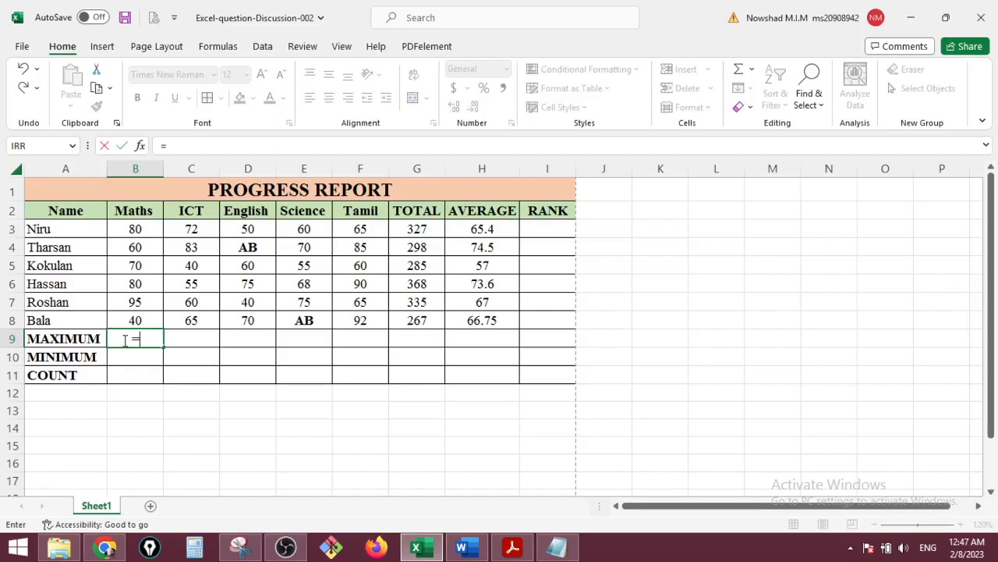
type("max")
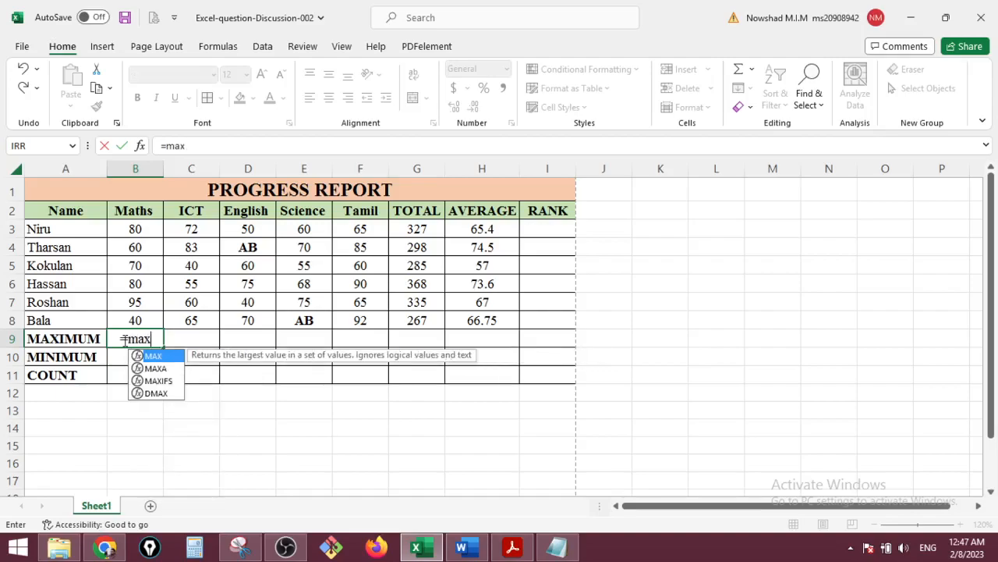
type("(")
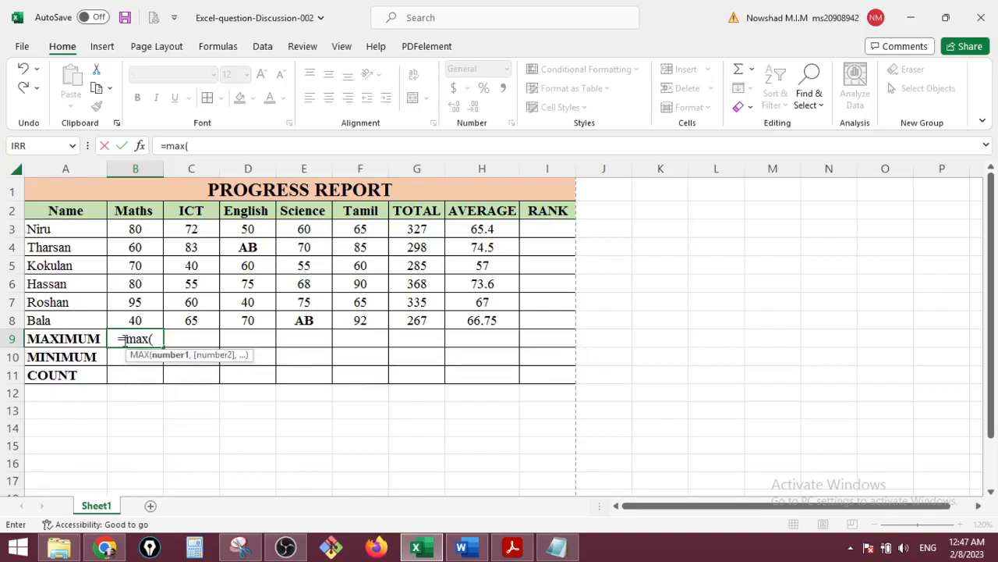
left_click(141, 228)
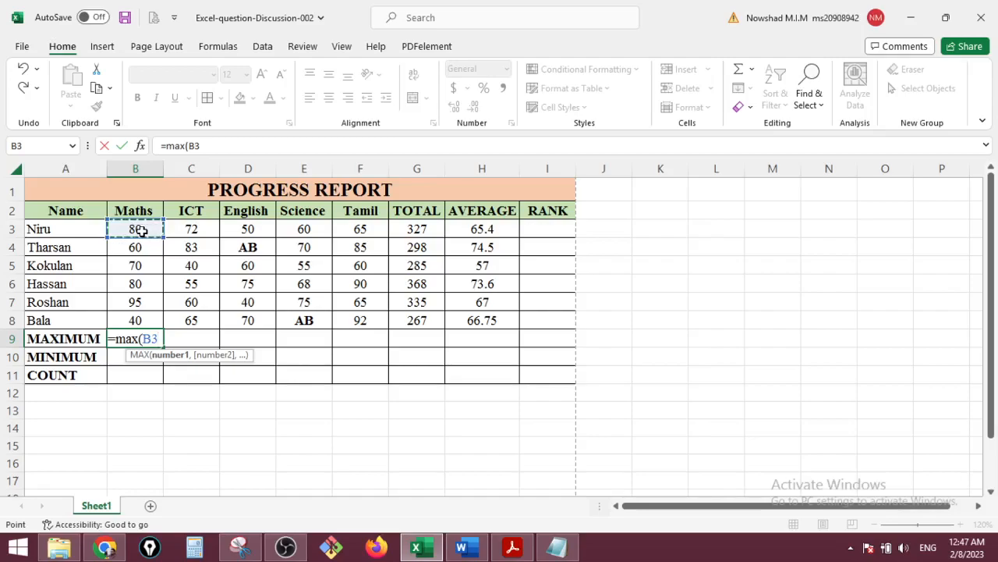
key("F8")
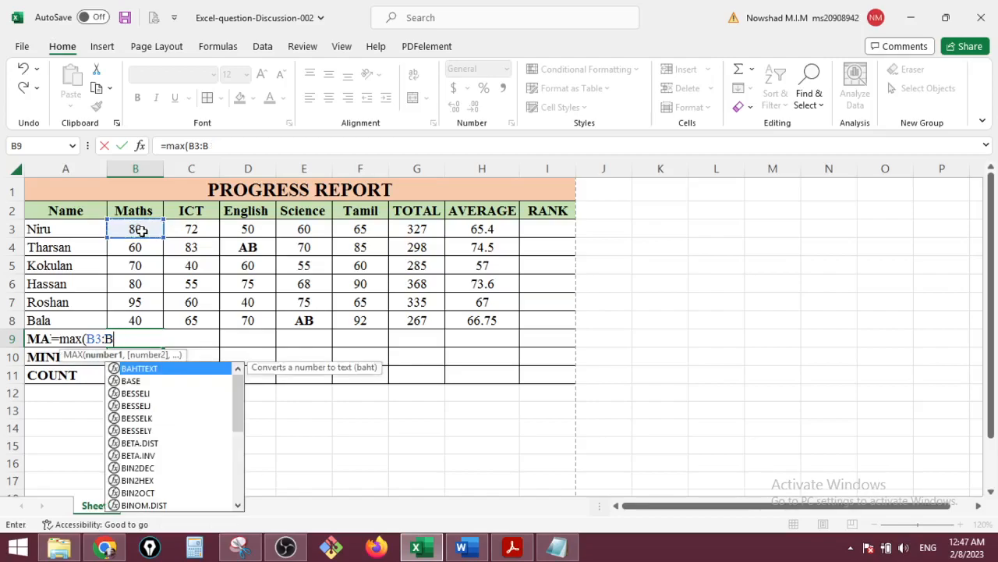
key("ctrl+shift+Down")
type(")")
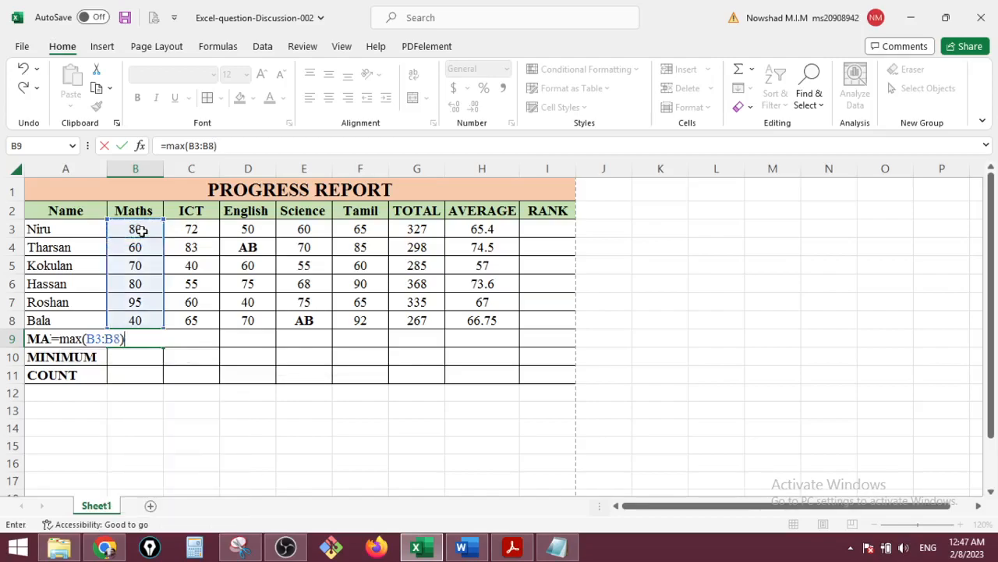
key("Return")
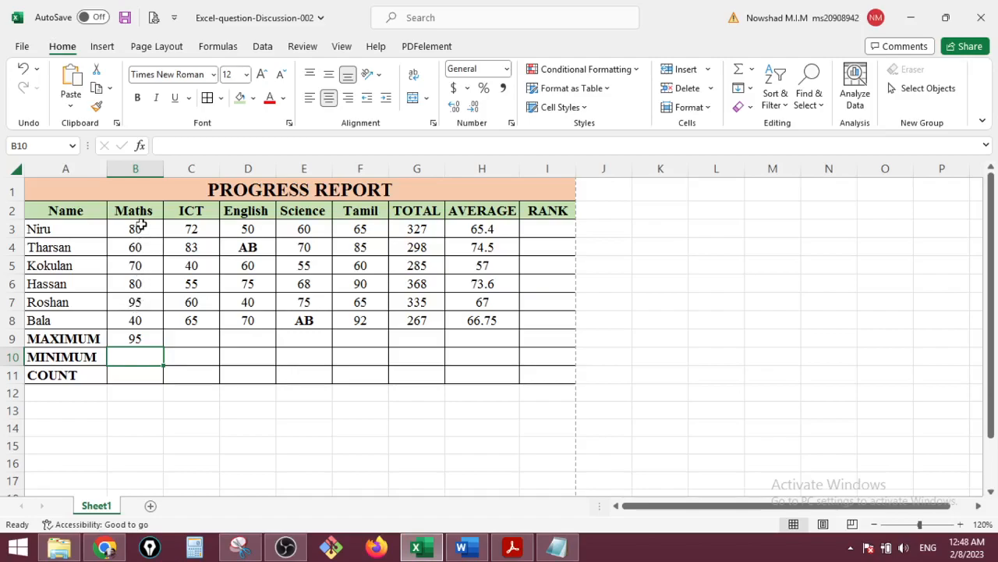
left_click(149, 338)
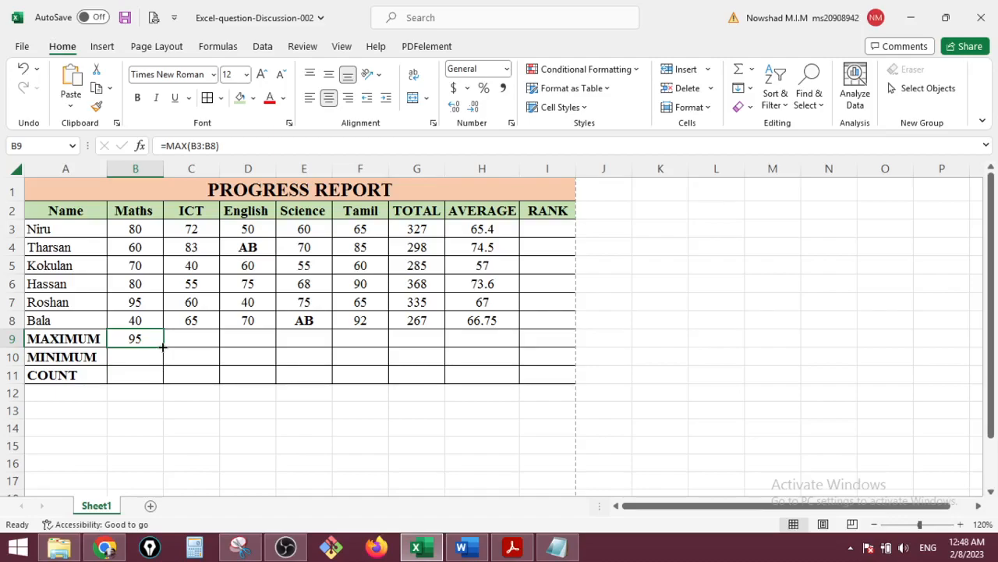
left_click_drag(163, 347, 373, 344)
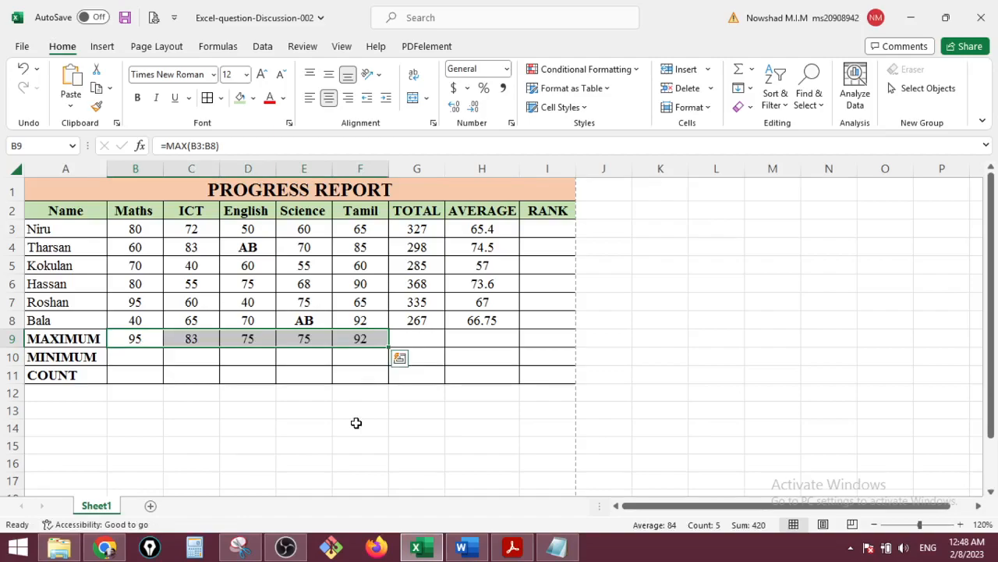
Enter =MIN(B3:B8) in cell B10 of the MINIMUM row and fill it across through F10
left_click(142, 360)
type("=min")
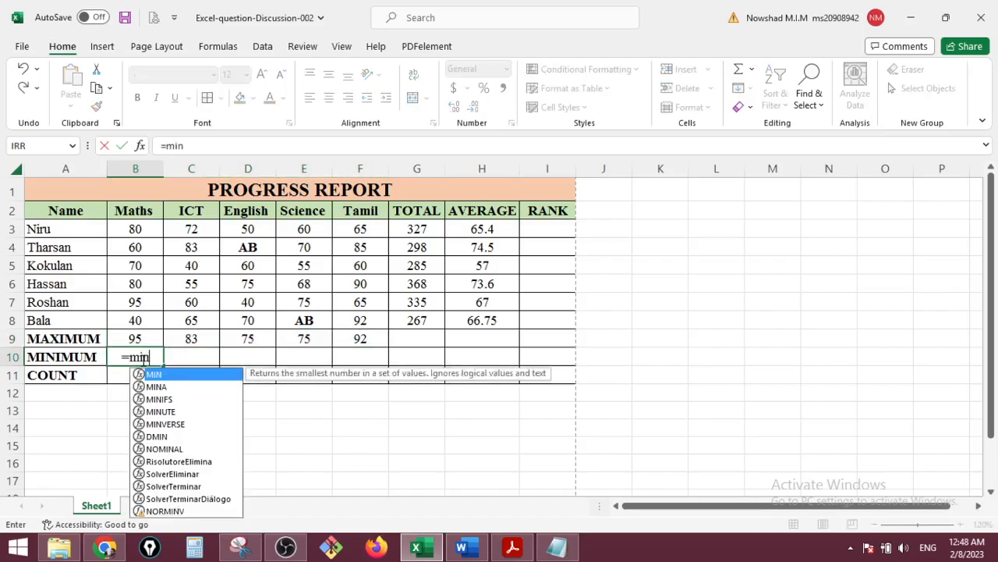
type("(")
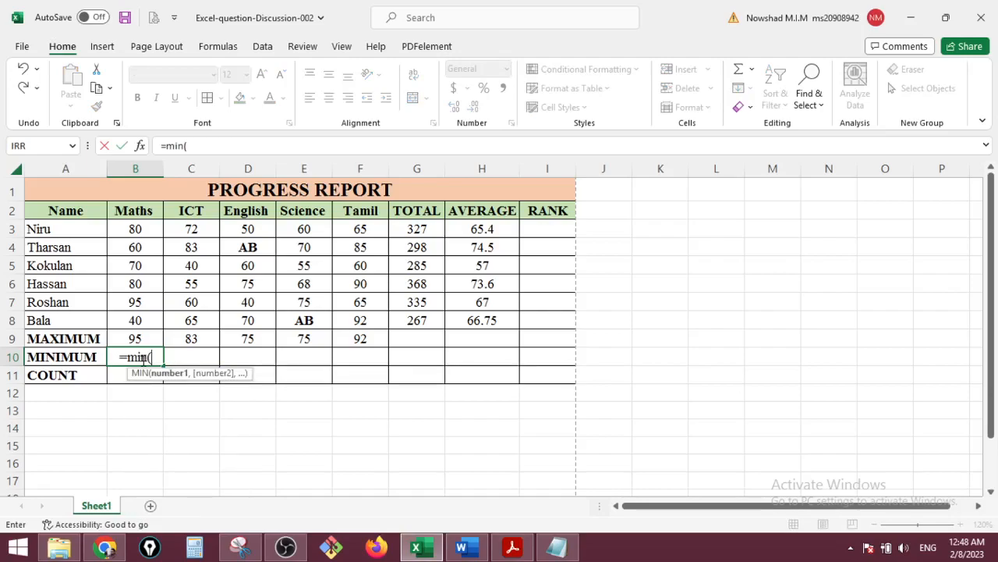
type("b")
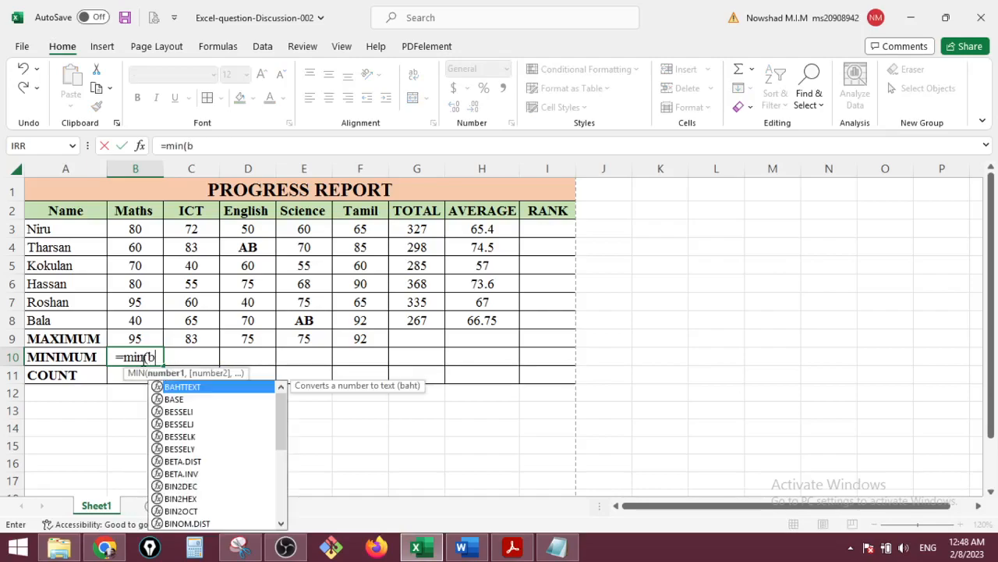
type("3:b")
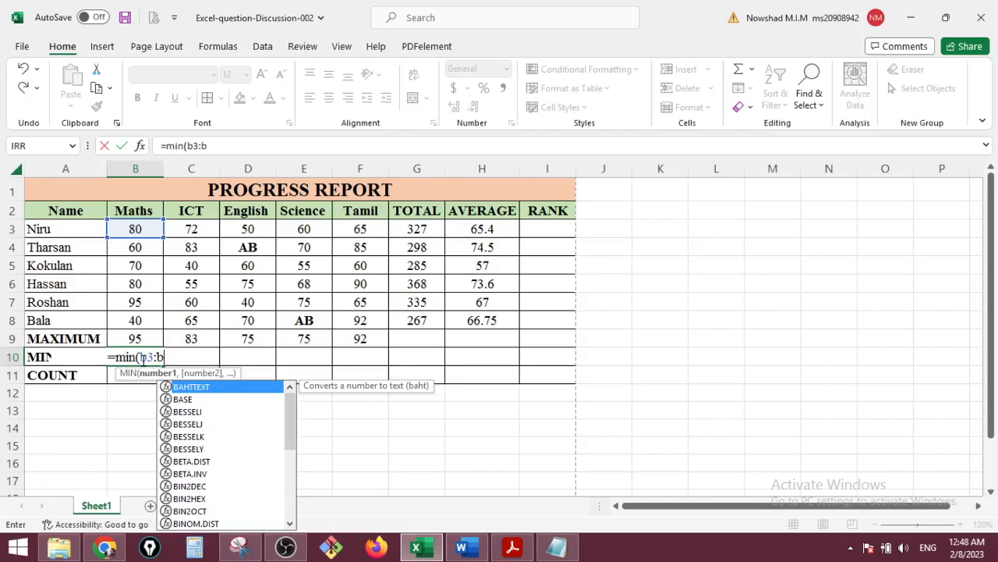
type("8")
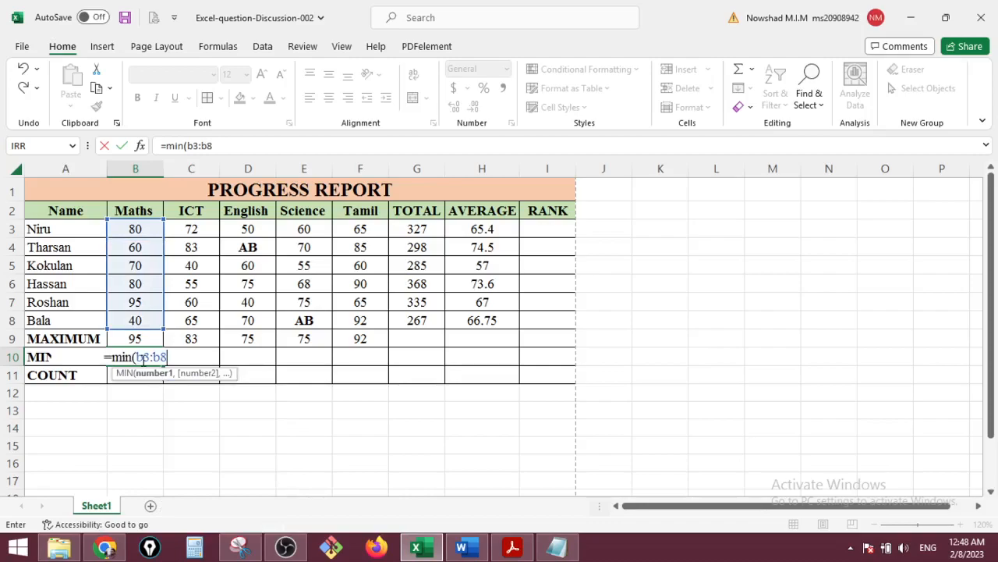
type(")")
key("Return")
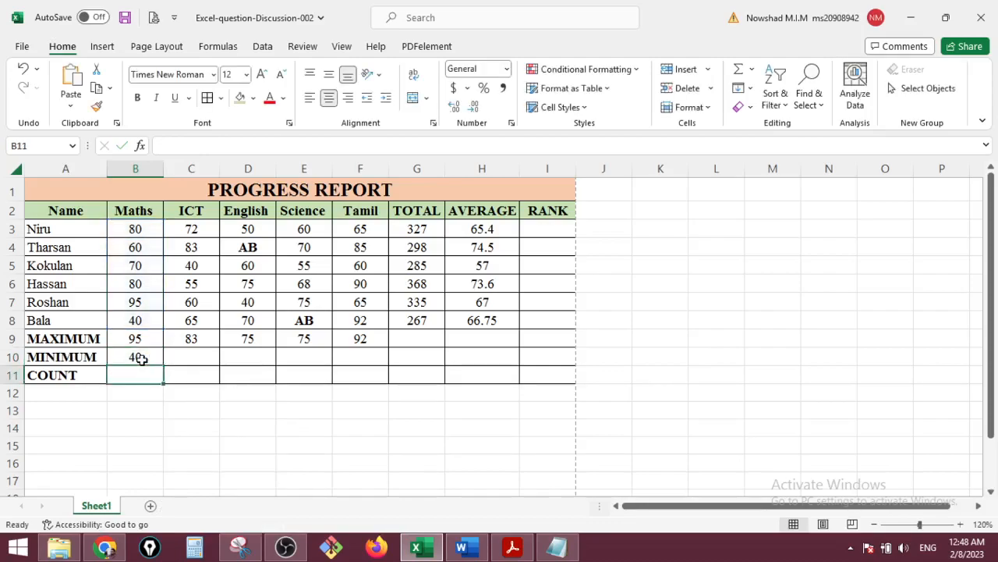
left_click(139, 356)
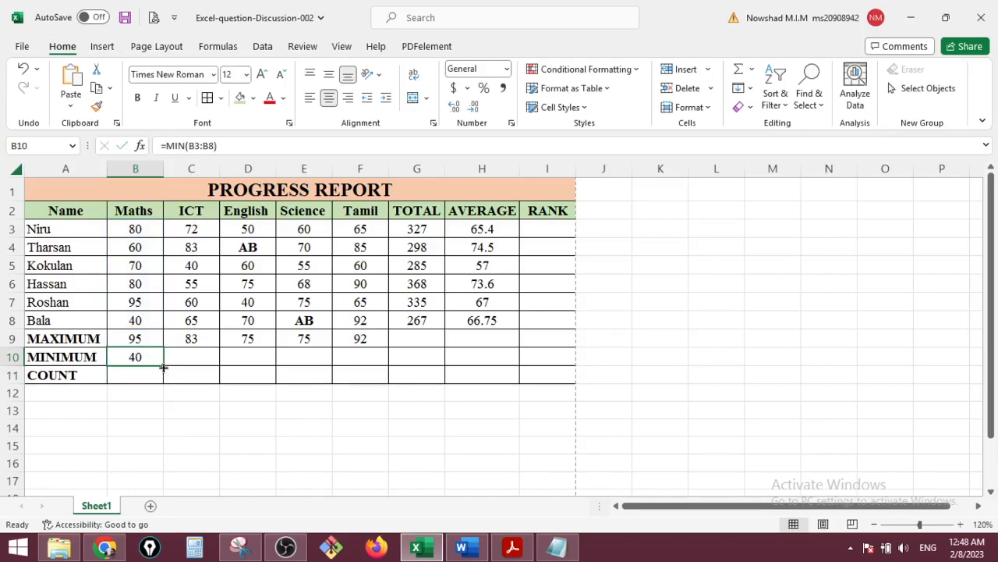
left_click_drag(163, 363, 368, 359)
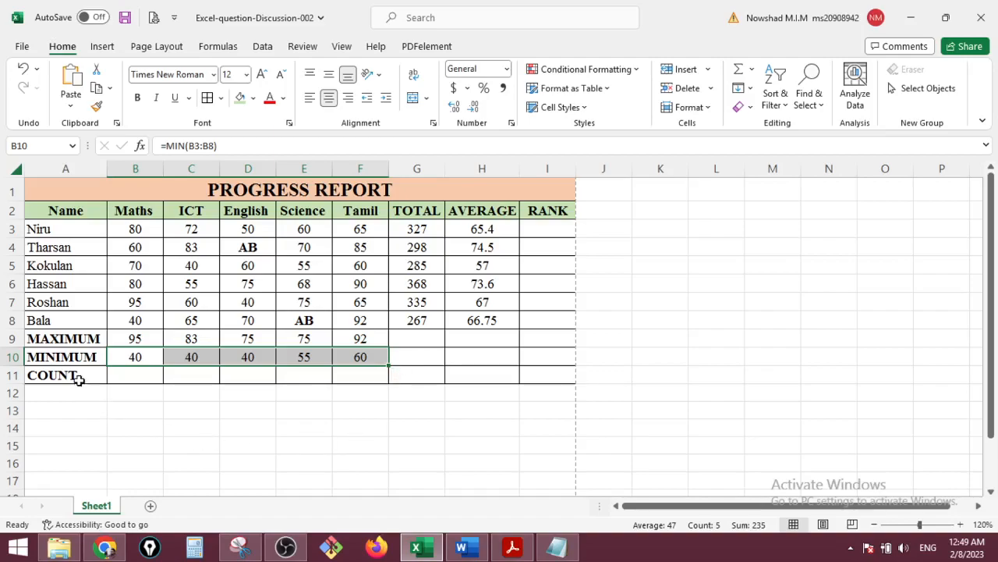
Enter =COUNT(B3:B8) in cell B11 of the COUNT row and fill it across through F11
left_click(132, 376)
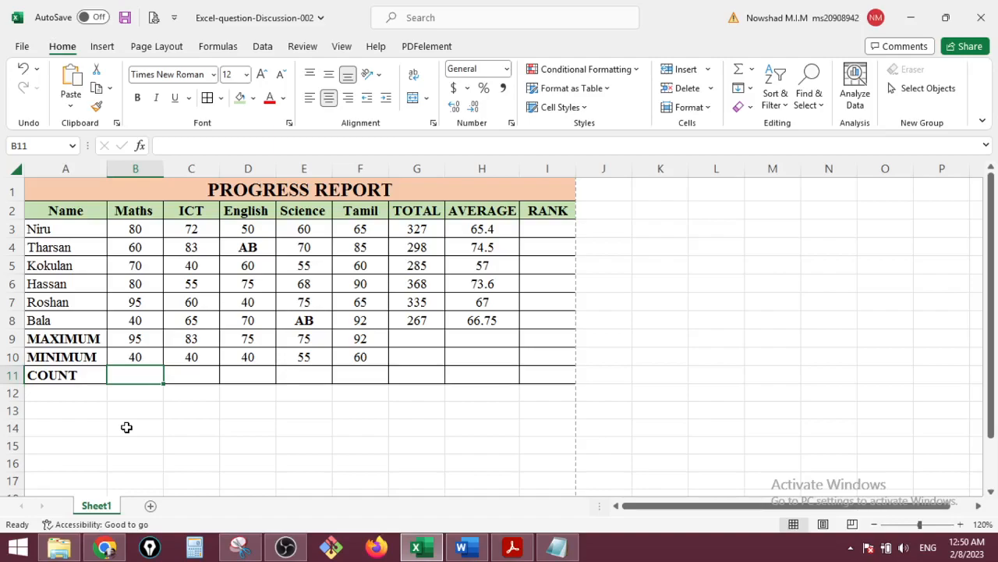
type("=")
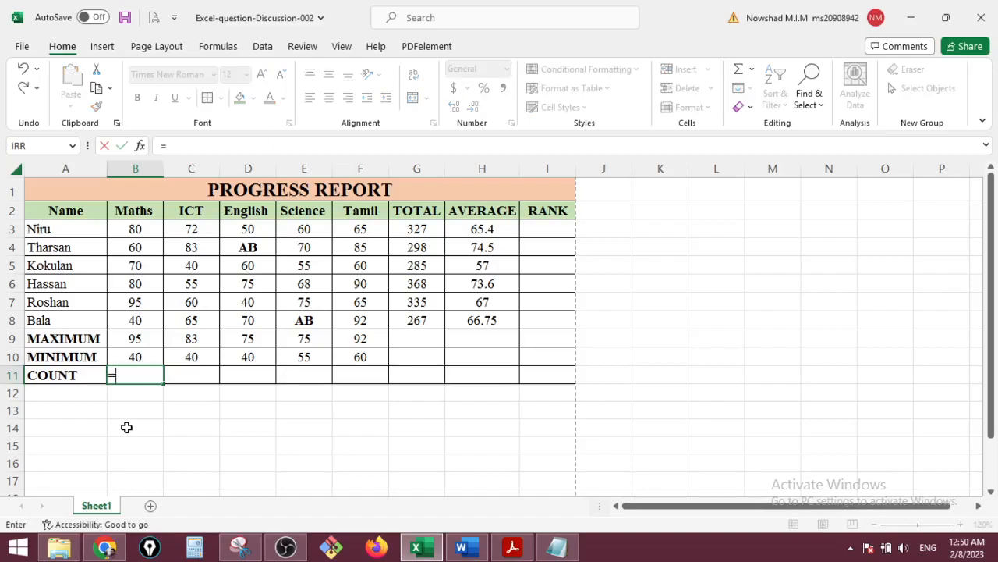
type("count")
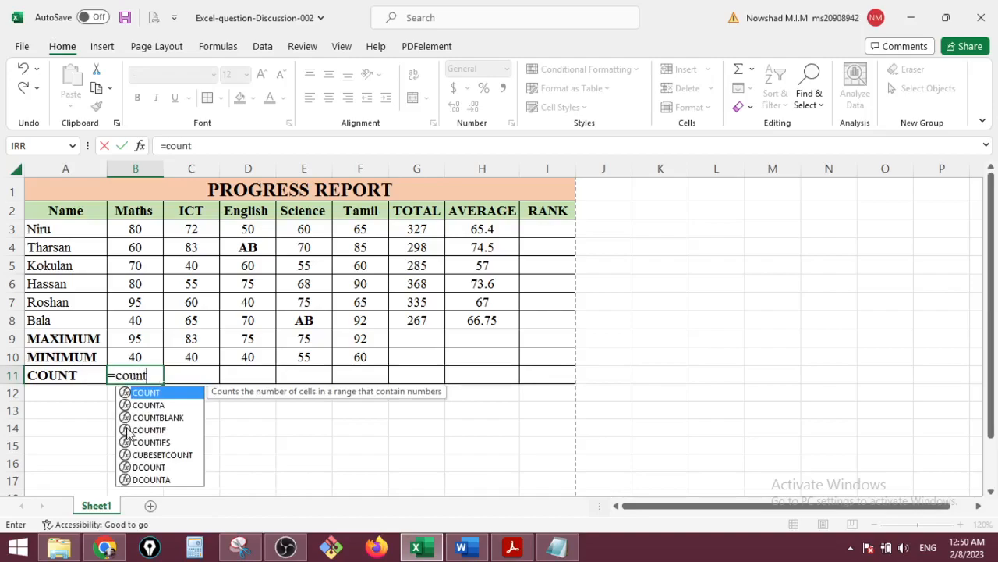
type("(")
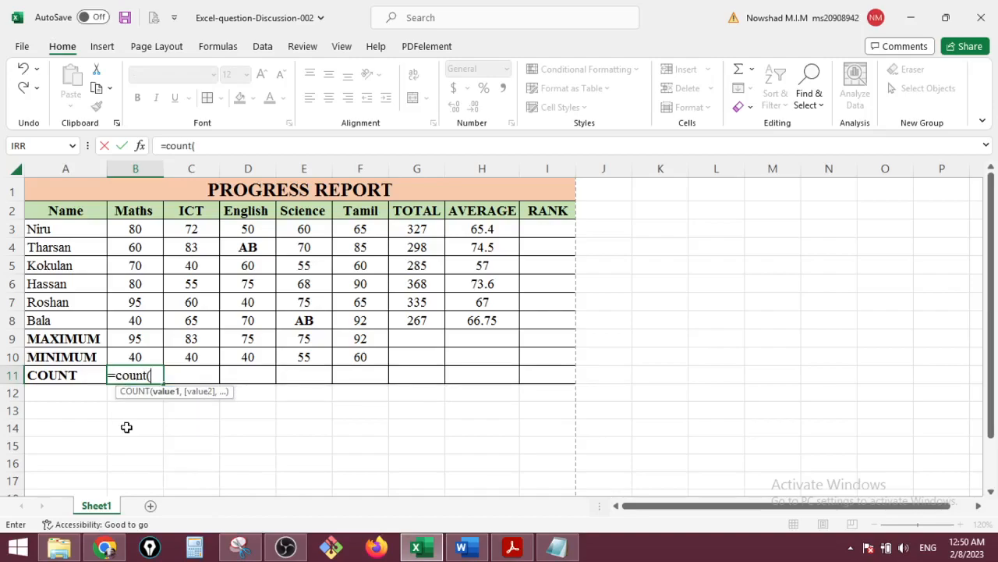
type("b3")
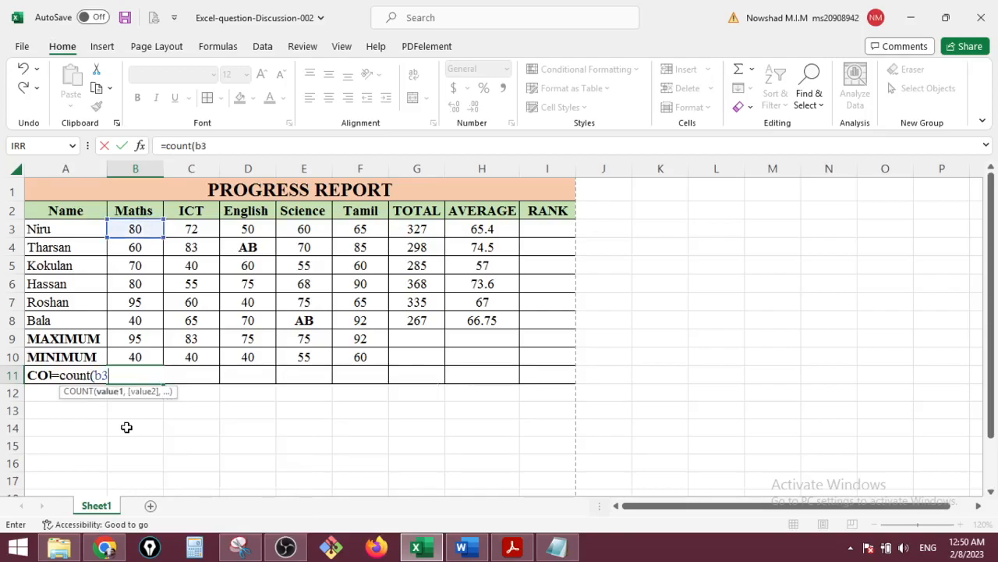
type(":b8")
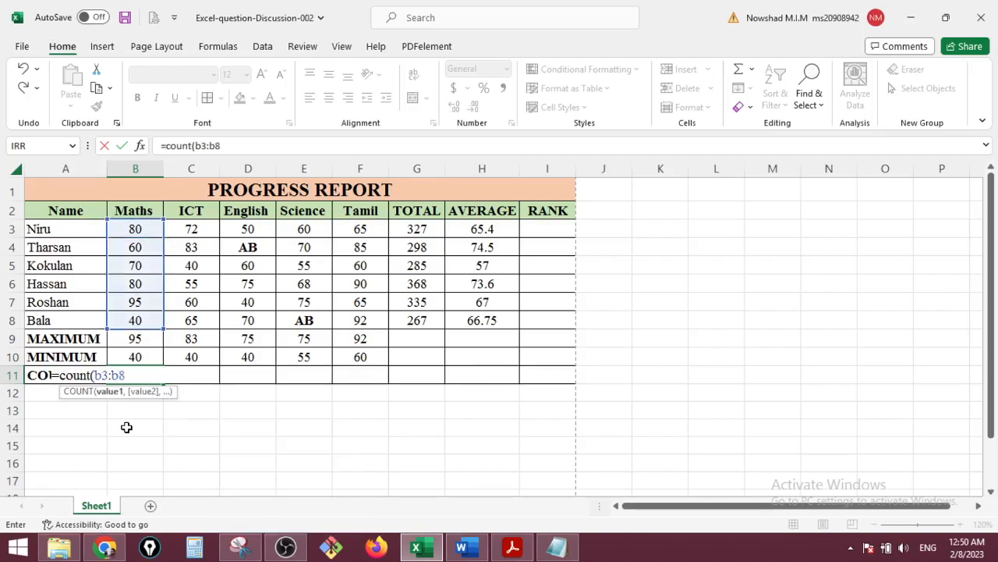
type(")")
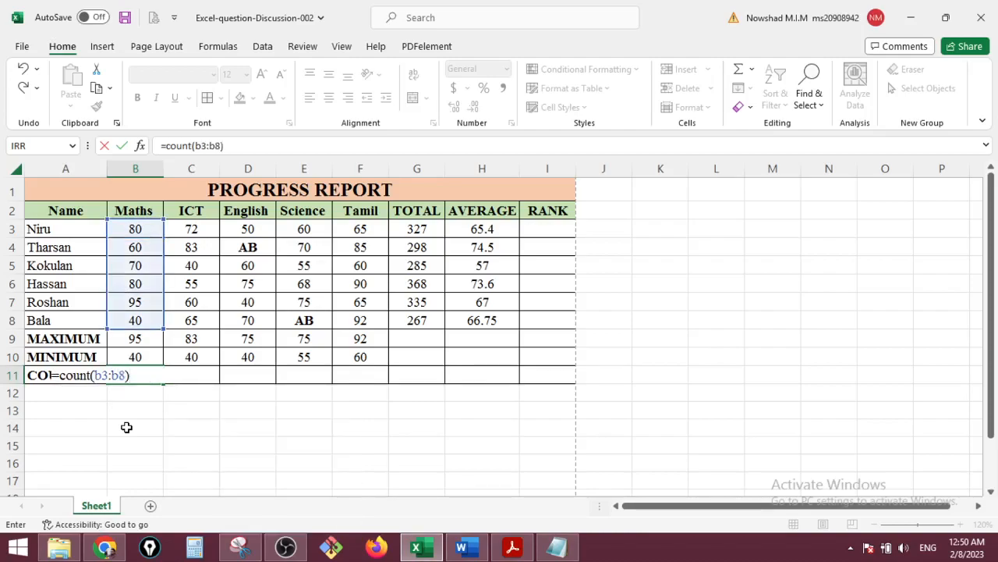
key("Return")
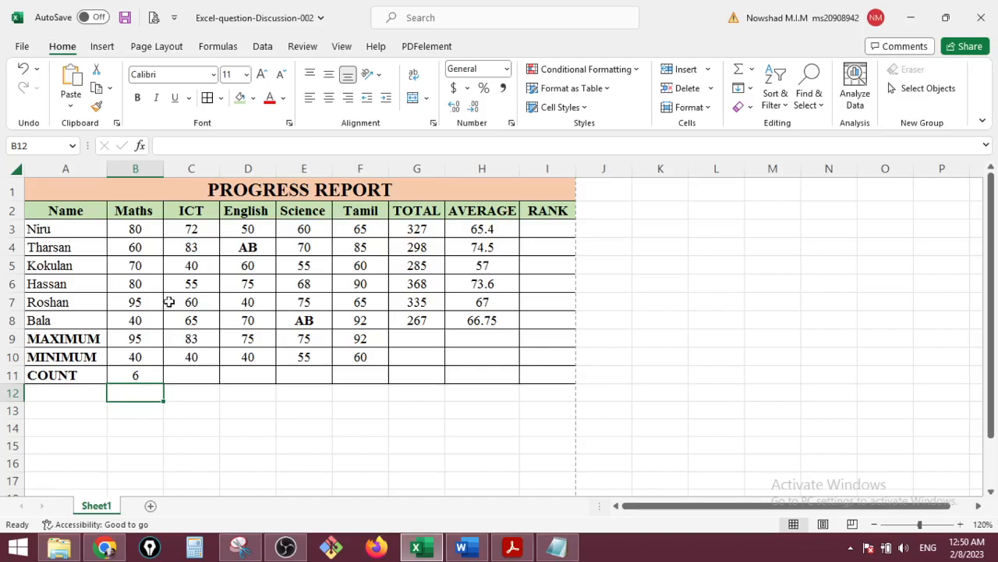
left_click(143, 377)
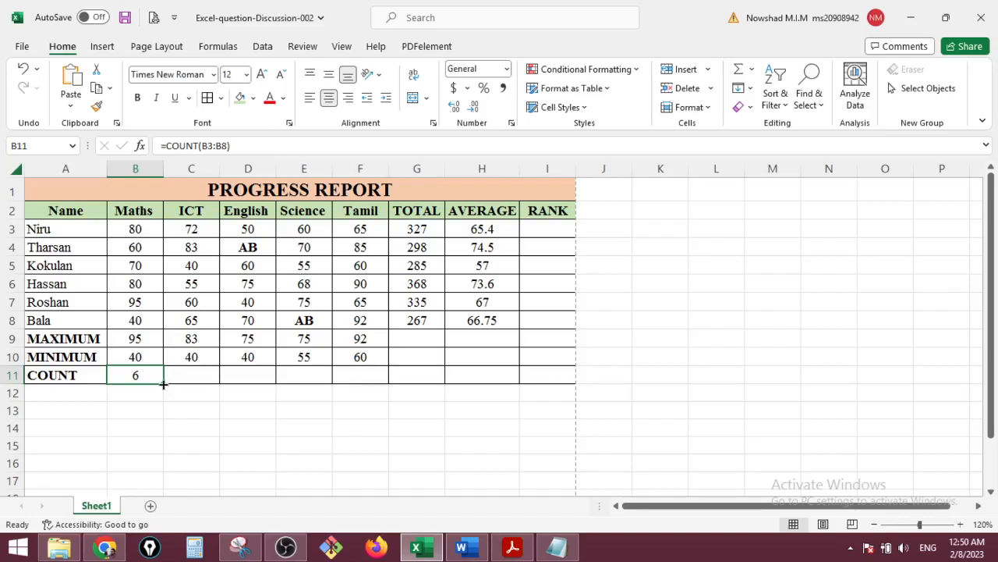
left_click_drag(163, 383, 381, 384)
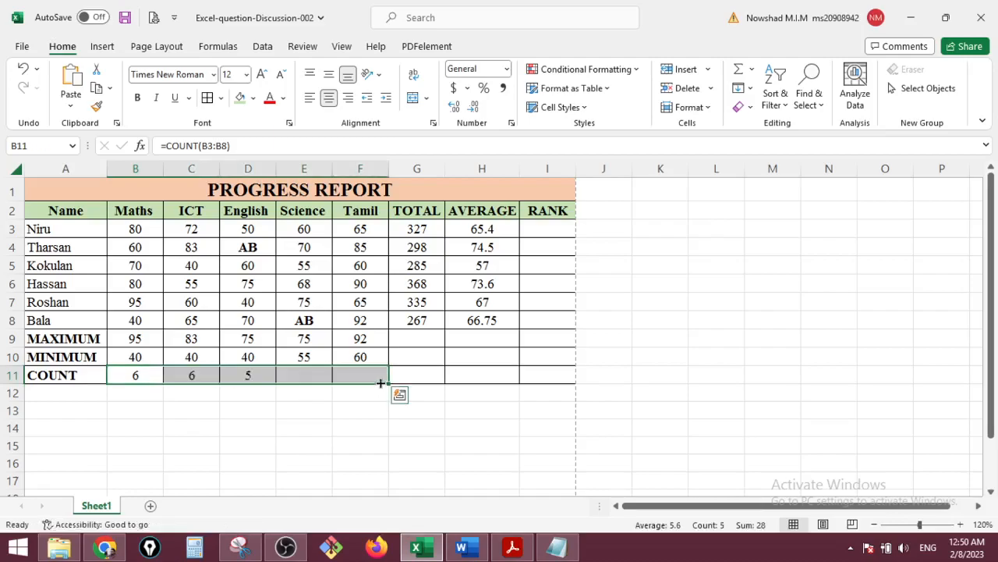
left_click(347, 434)
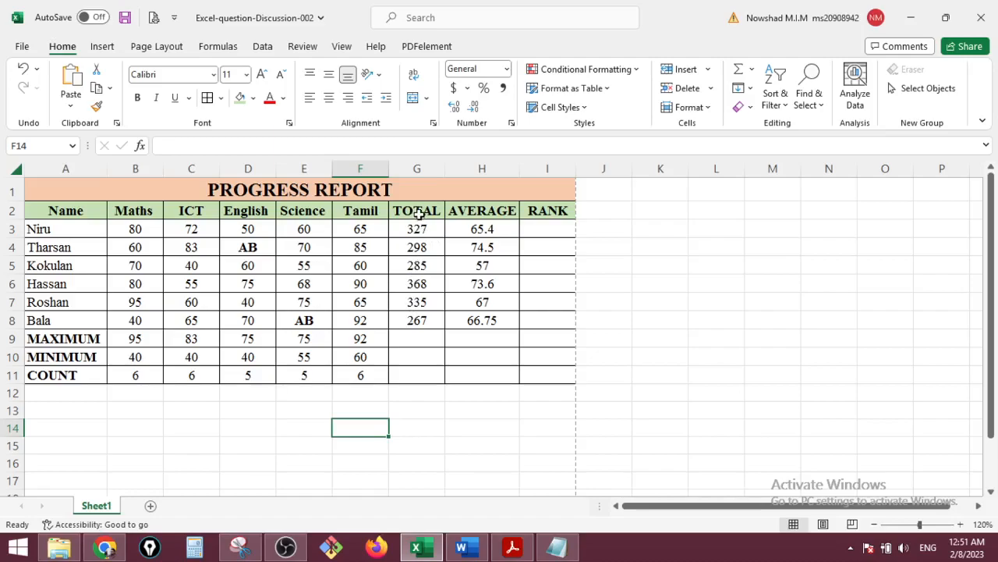
Enter =RANK(H3,$H$3:$H$8) in cell I3 of the RANK column to rank the first student's average
left_click(554, 230)
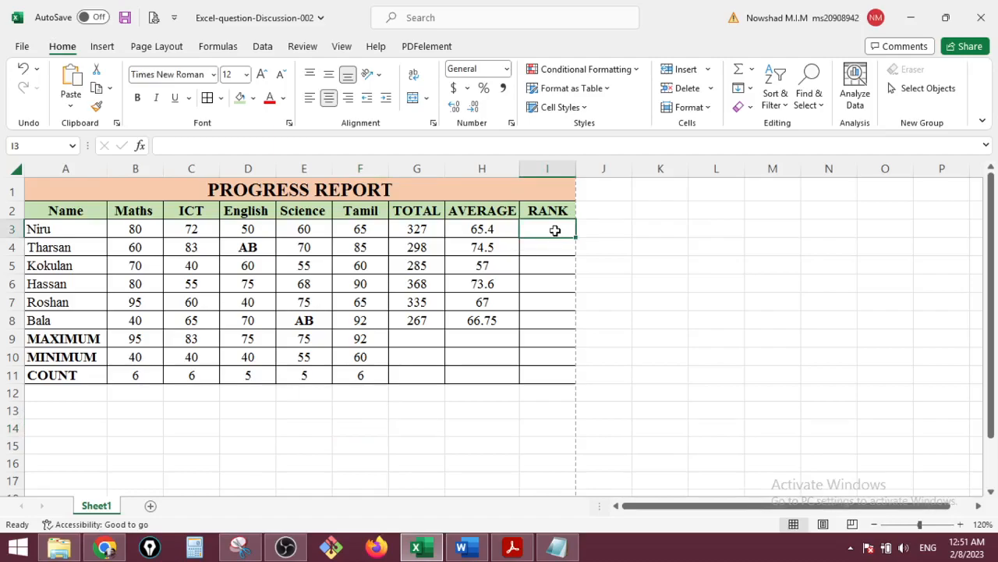
type("=rank(")
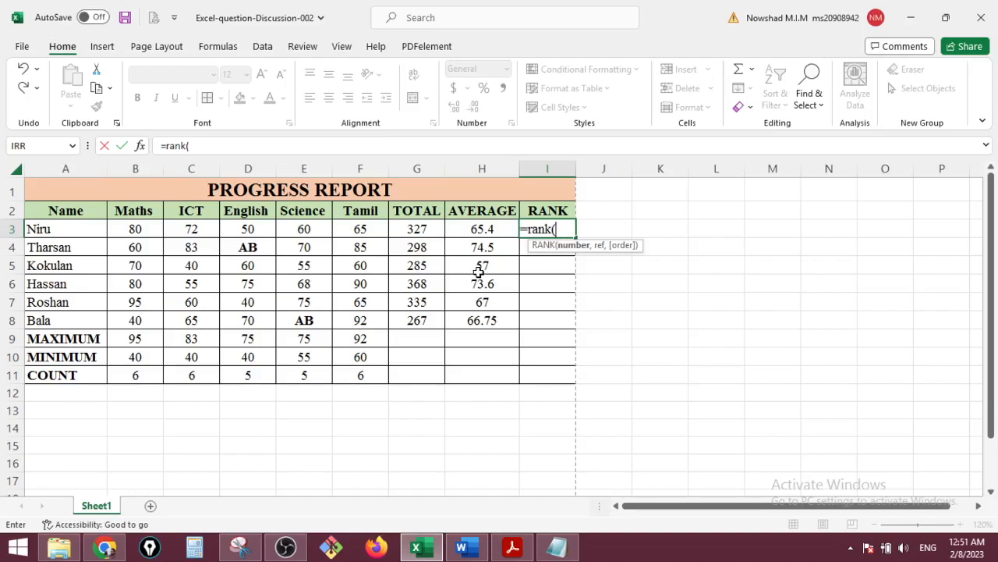
left_click(487, 231)
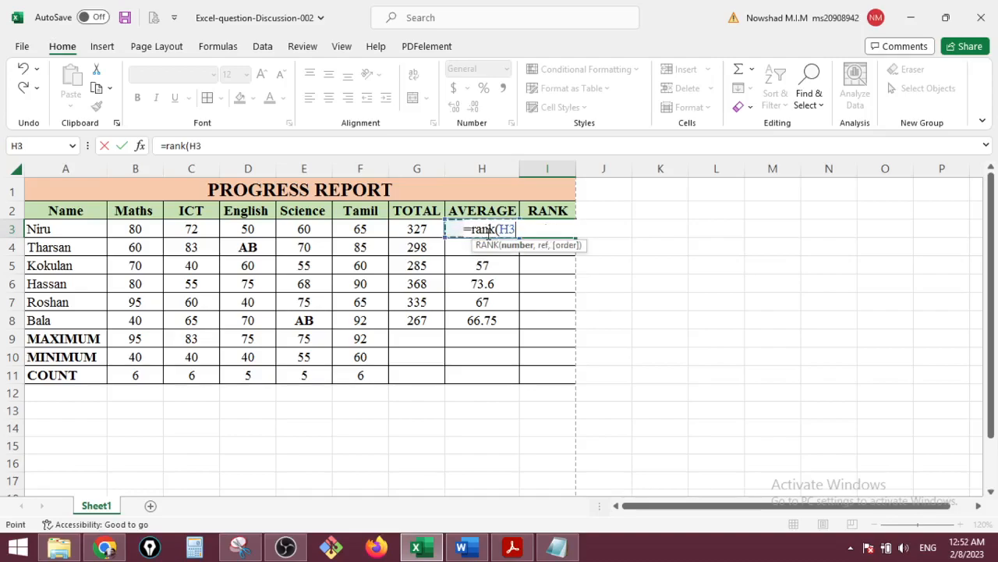
type(",")
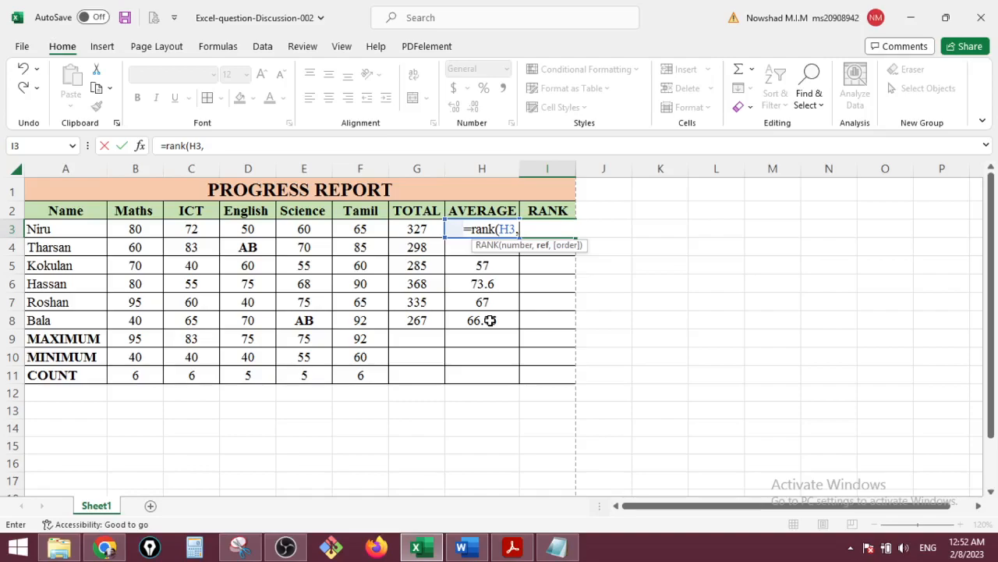
type("$h$3:")
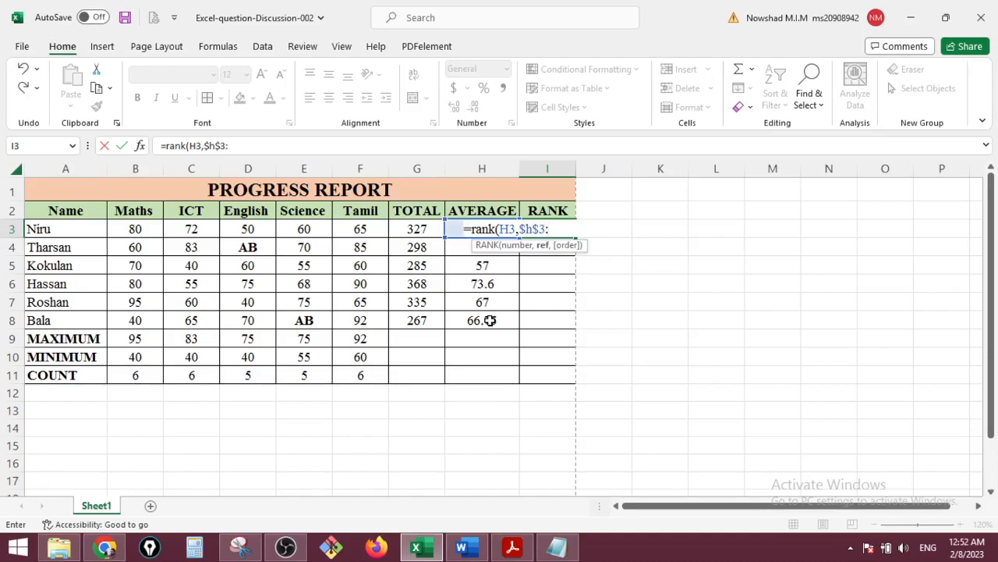
type("$h$)")
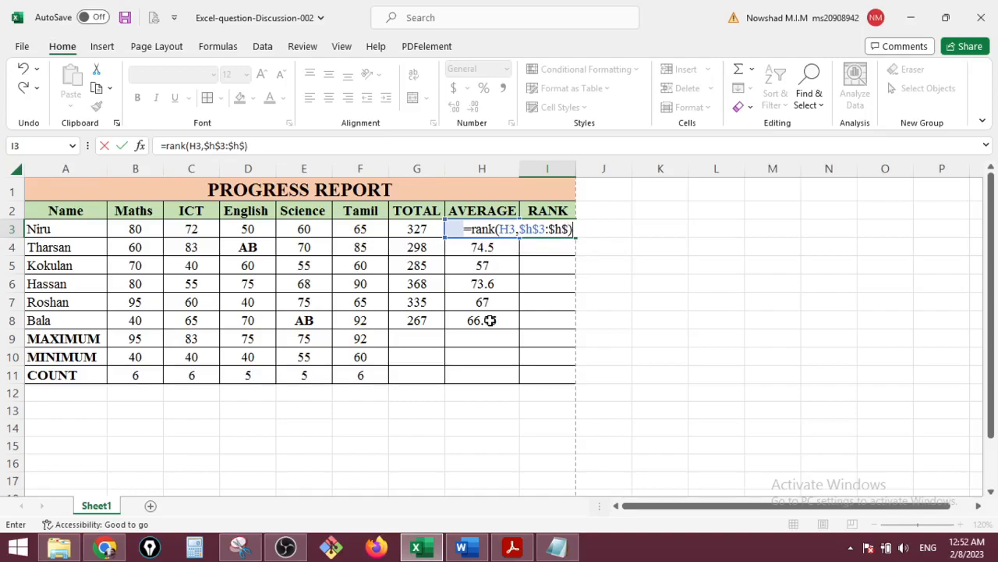
key("BackSpace")
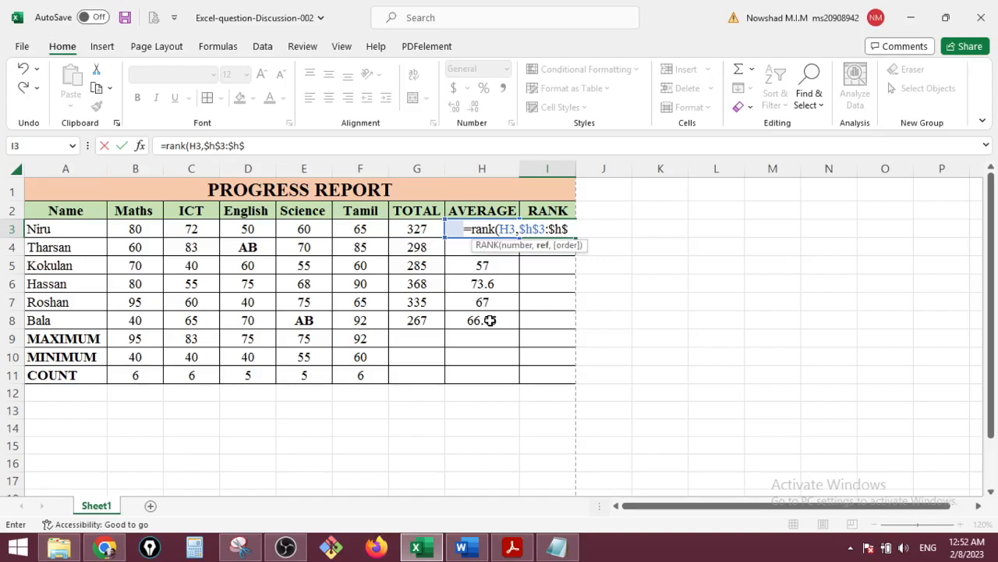
type("8")
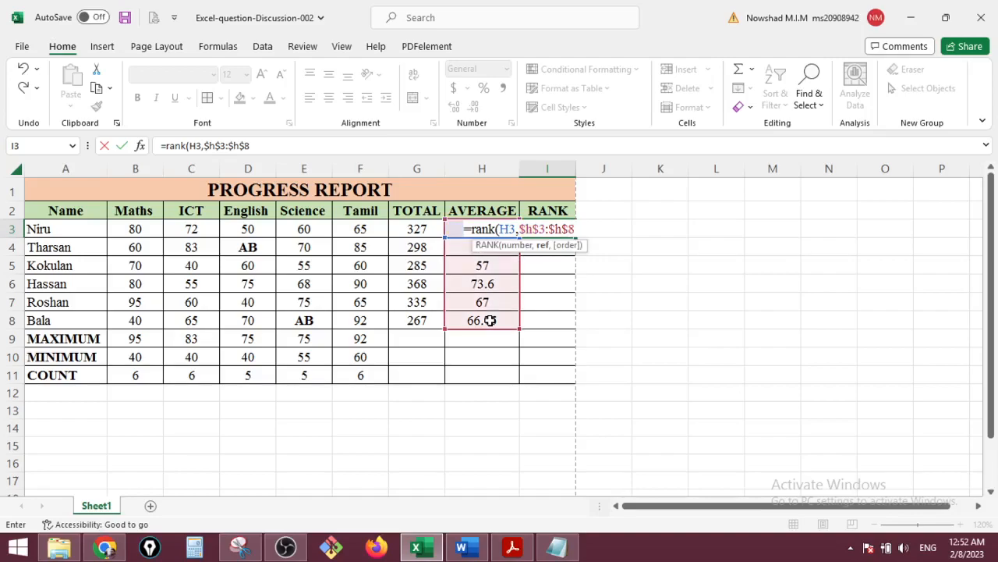
type(")")
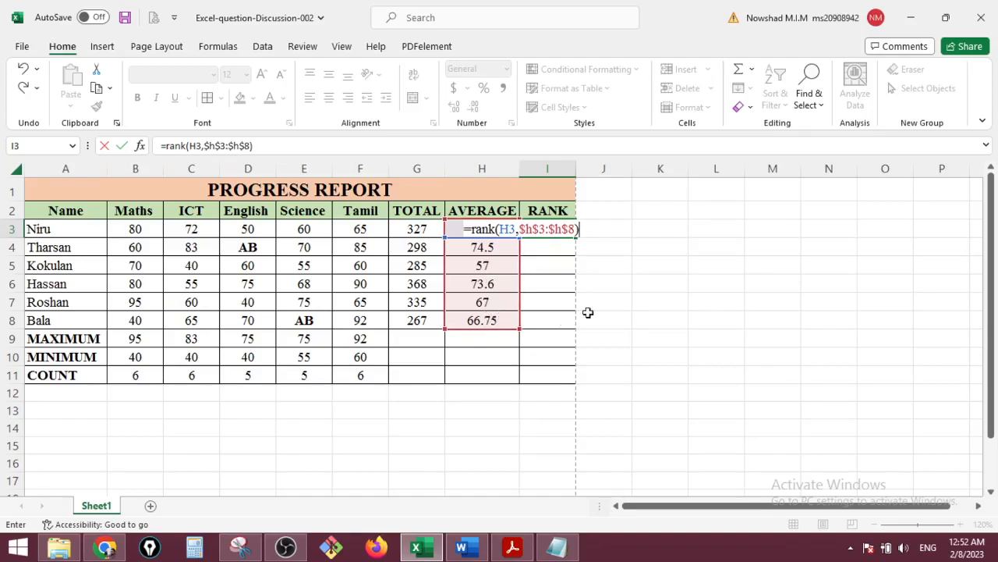
key("Return")
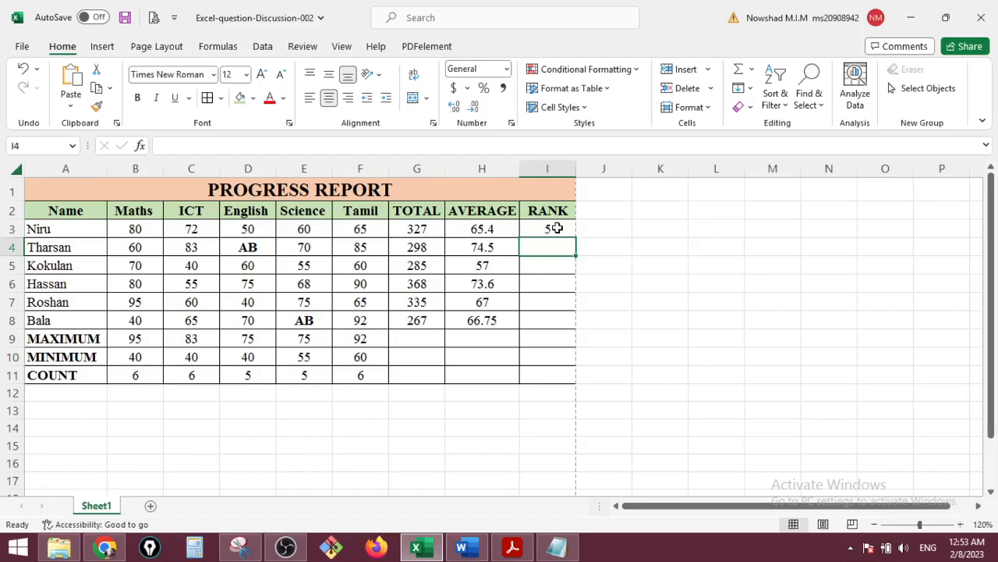
Fill the RANK formula from I3 down through I8 for the remaining students
left_click(556, 228)
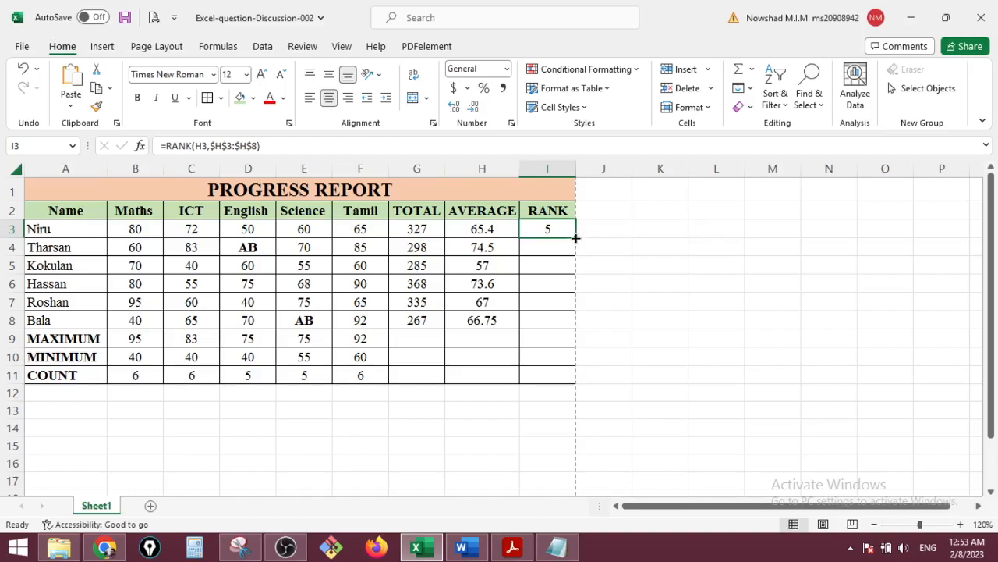
left_click_drag(575, 237, 575, 327)
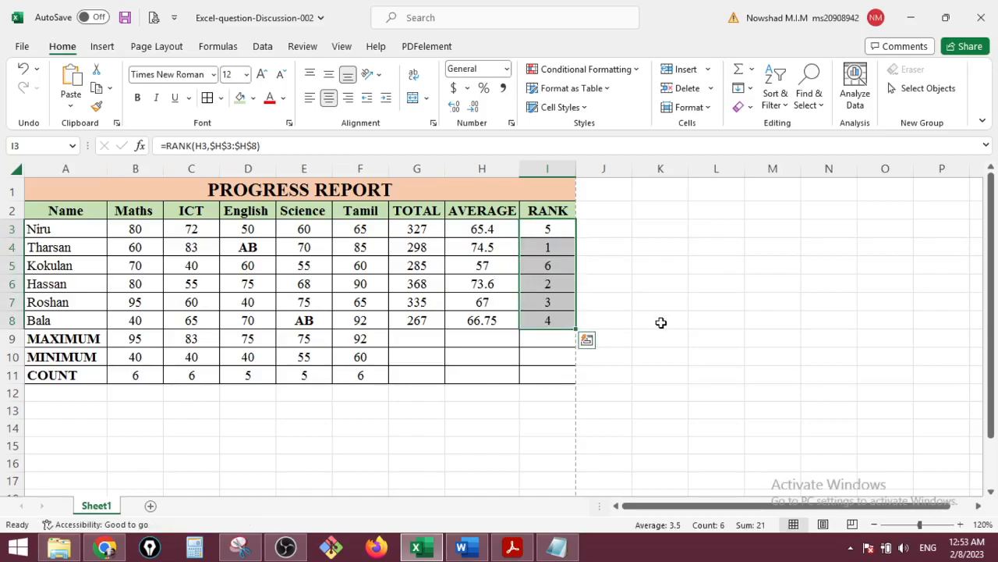
left_click(487, 421)
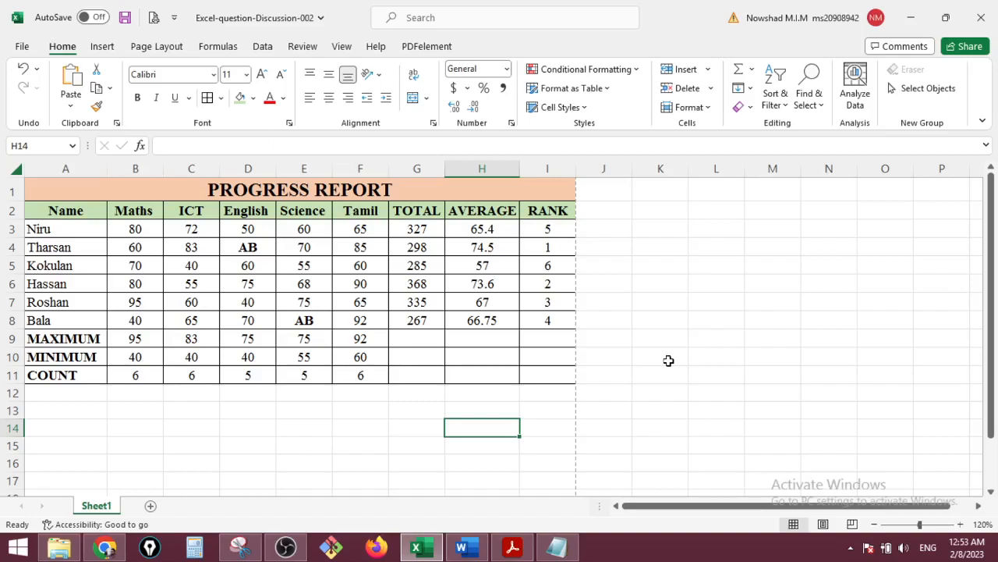
Insert a 2-D clustered column chart of the names and Maths marks in A2:B8 and place it over columns I to P beside the table
left_click_drag(993, 266, 994, 266)
left_click_drag(47, 209, 136, 319)
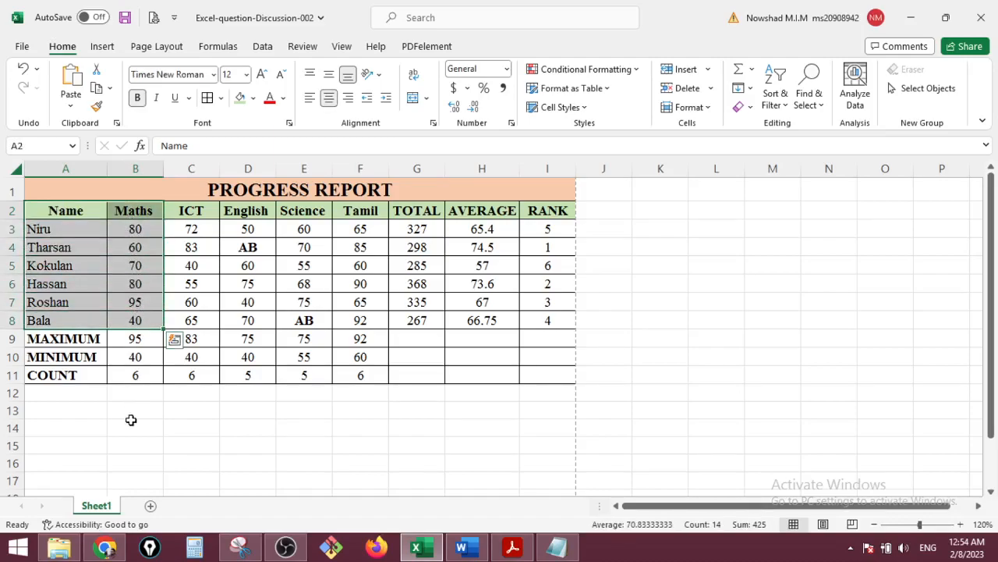
left_click(103, 47)
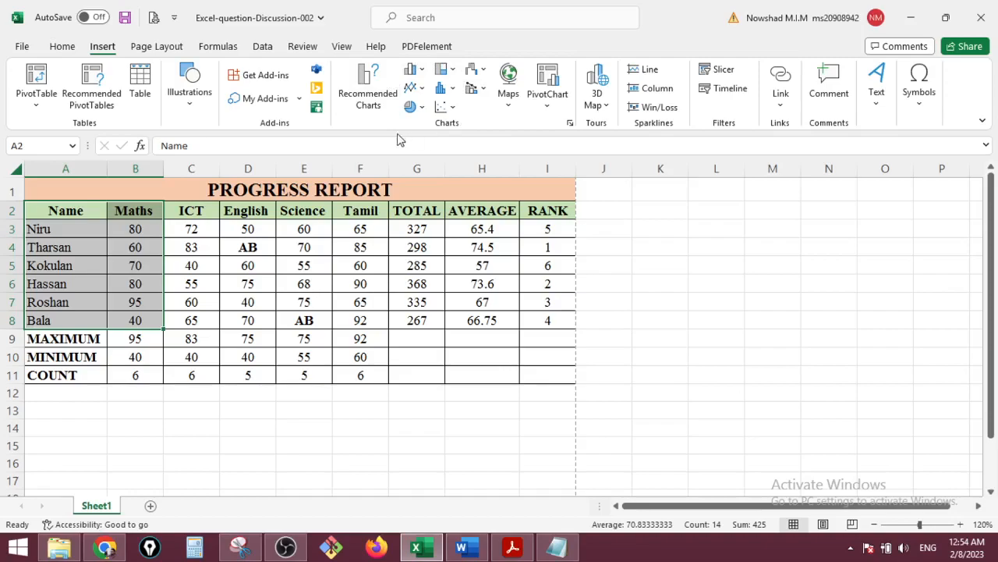
left_click(422, 72)
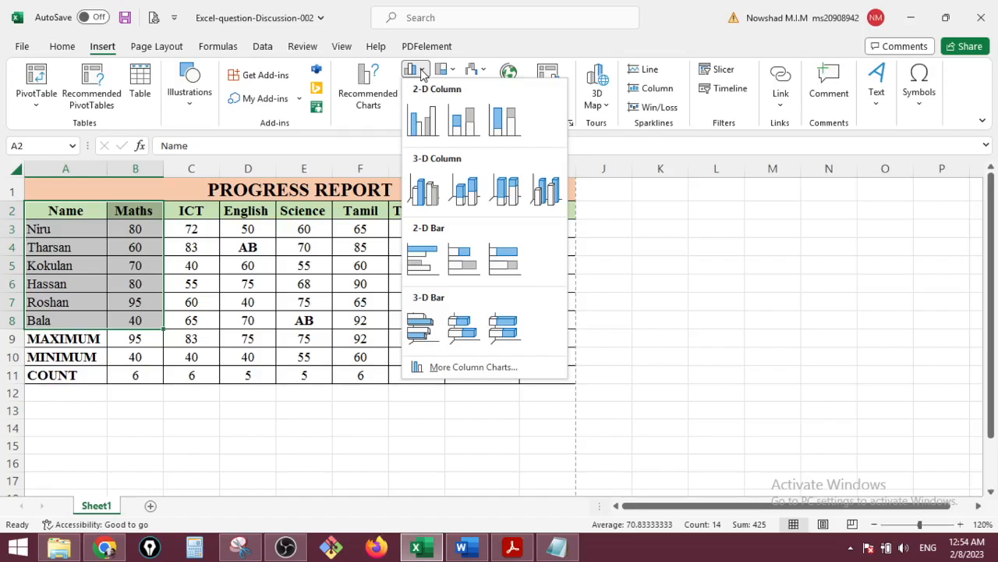
left_click(422, 121)
left_click_drag(444, 239, 670, 207)
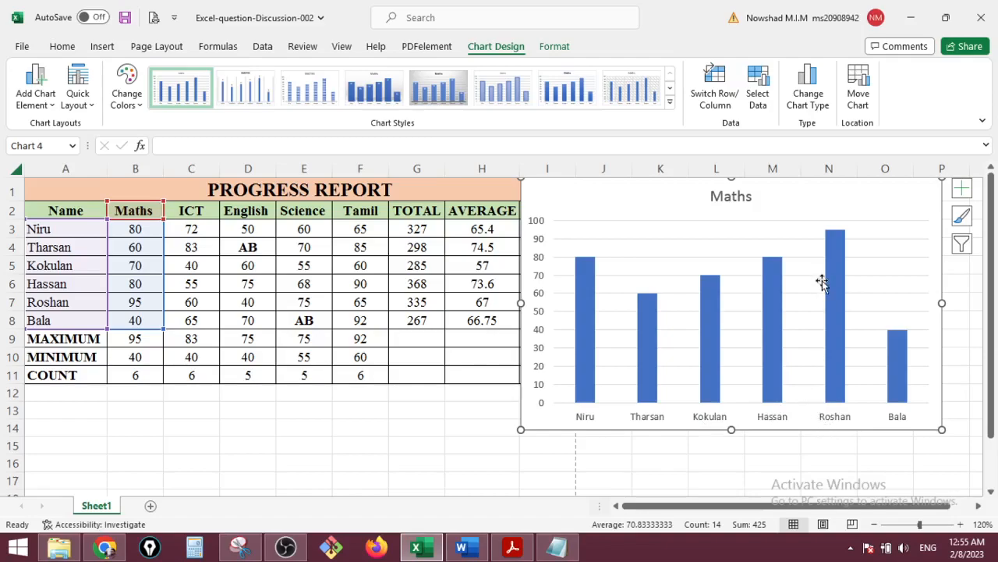
mouse_move(839, 243)
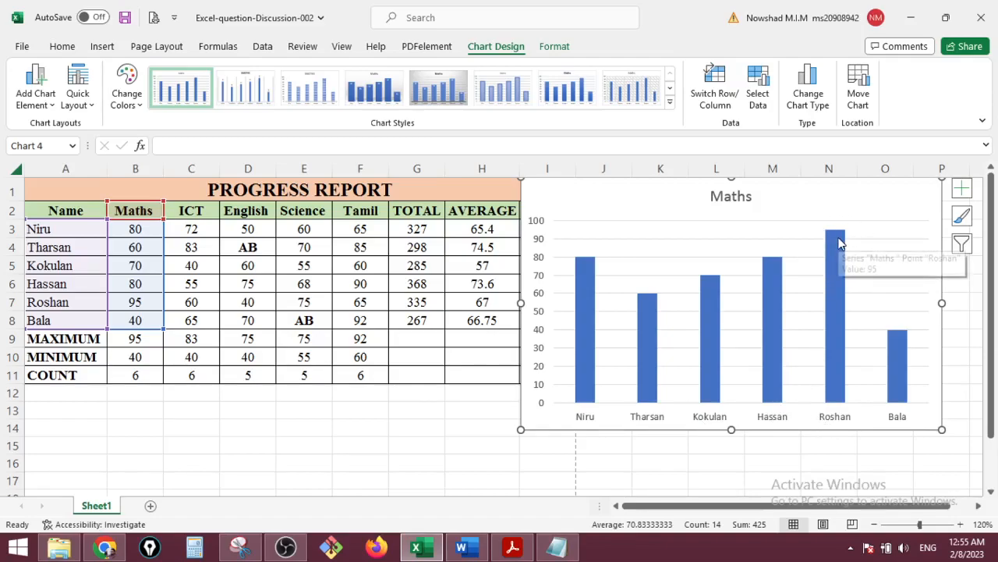